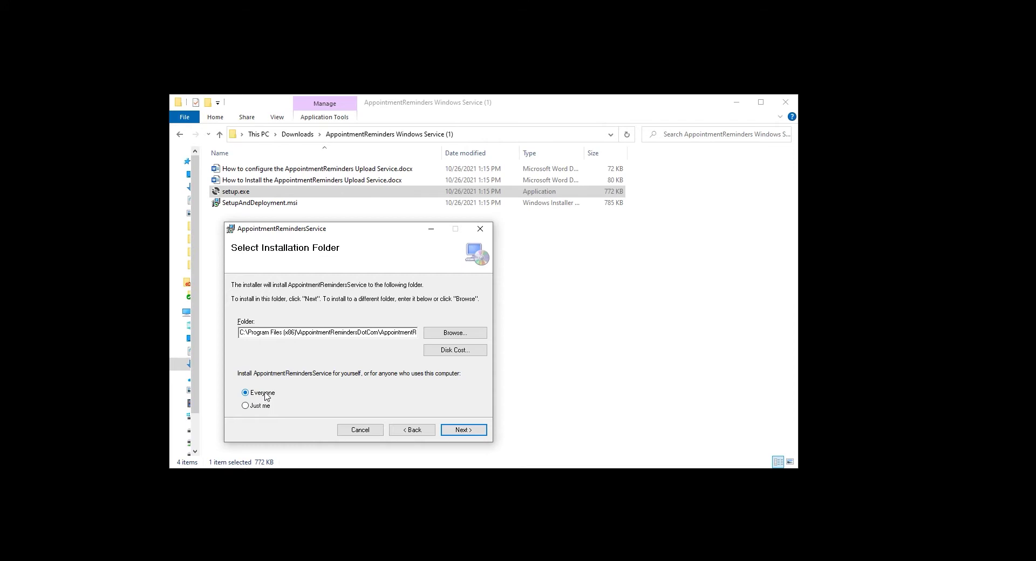
Install AppointmentRemindersService to its default folder, approve the UAC prompt, and close the installer.
{"action": "left_click", "coordinate": [460, 430]}
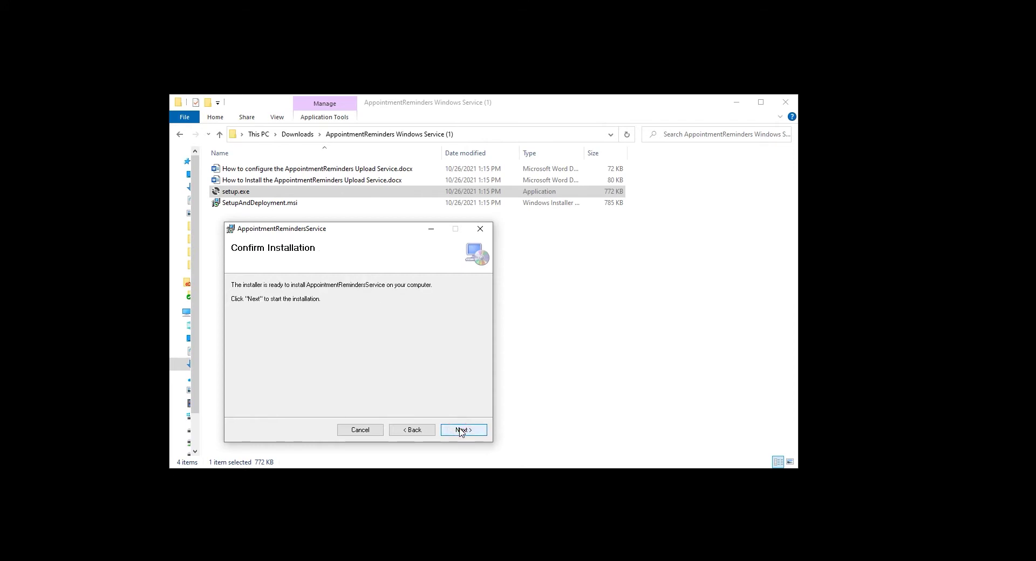
{"action": "left_click", "coordinate": [461, 431]}
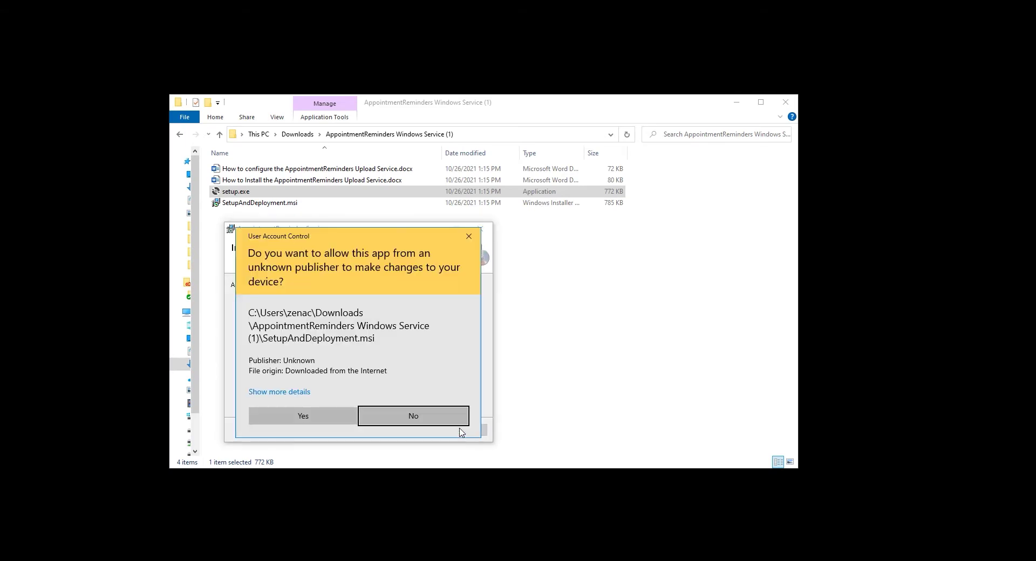
{"action": "left_click", "coordinate": [327, 417]}
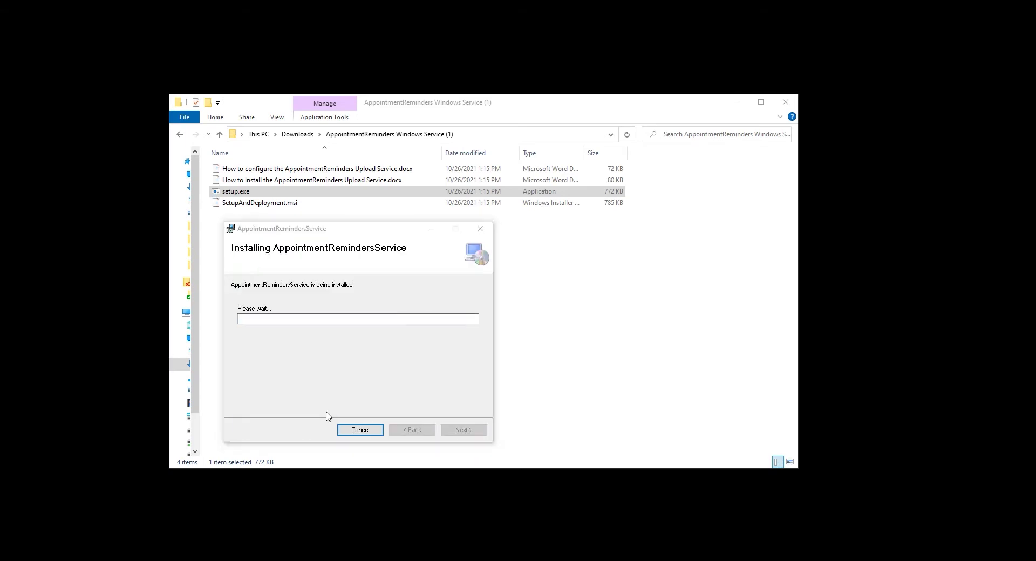
{"action": "left_click", "coordinate": [463, 430]}
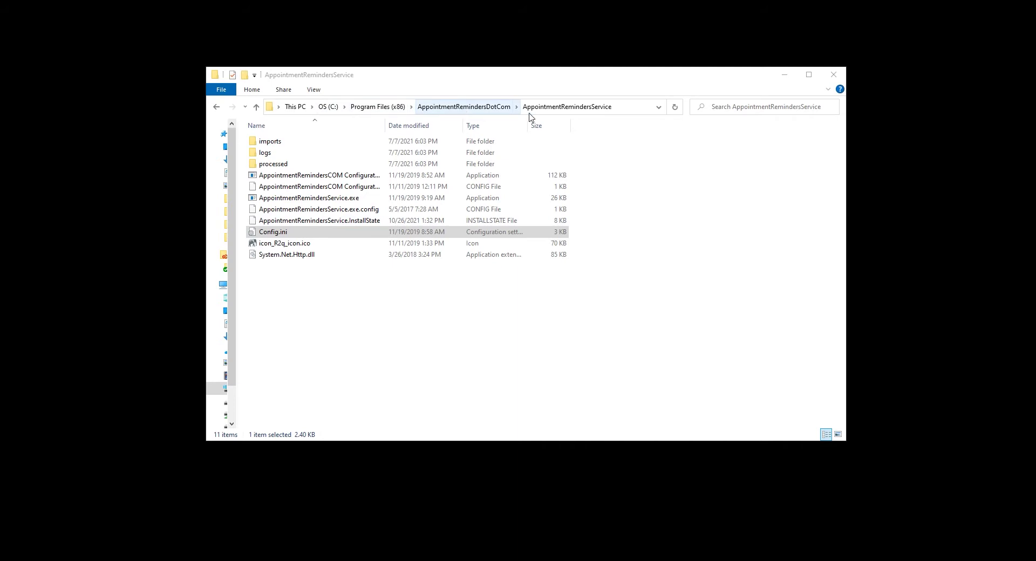
Open the Security permissions of Config.ini for editing.
{"action": "left_click", "coordinate": [277, 233]}
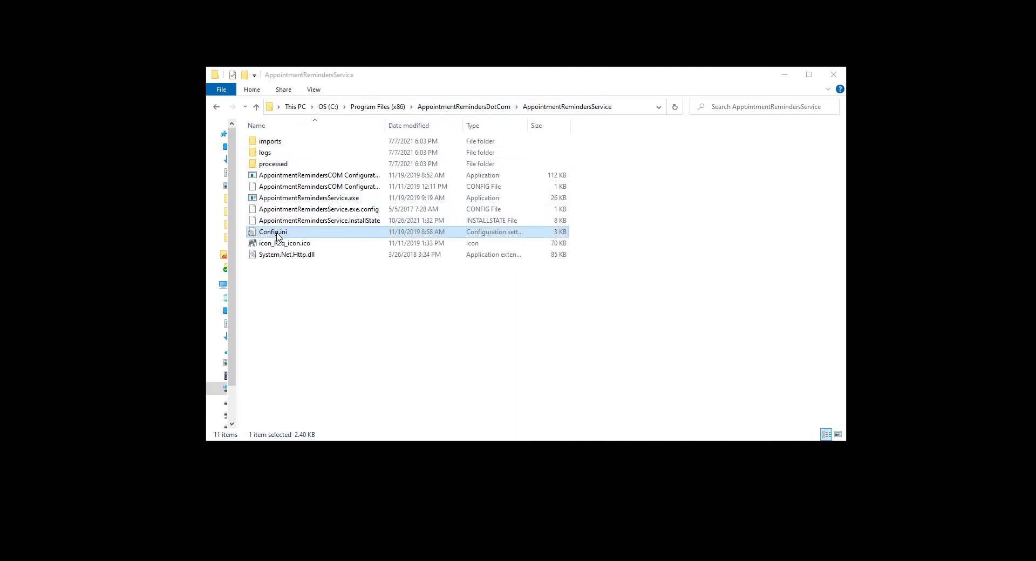
{"action": "right_click", "coordinate": [277, 234]}
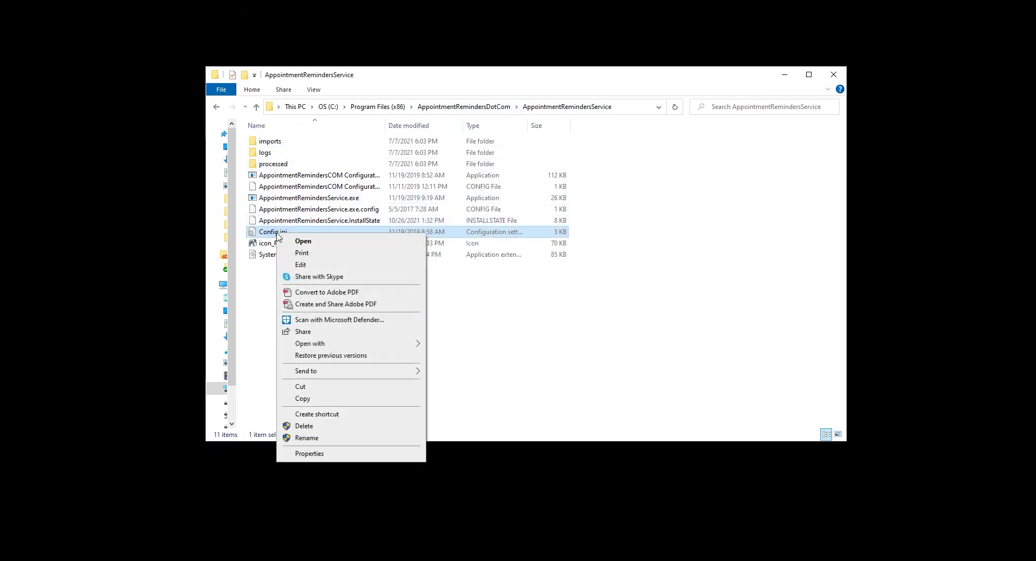
{"action": "left_click", "coordinate": [339, 456]}
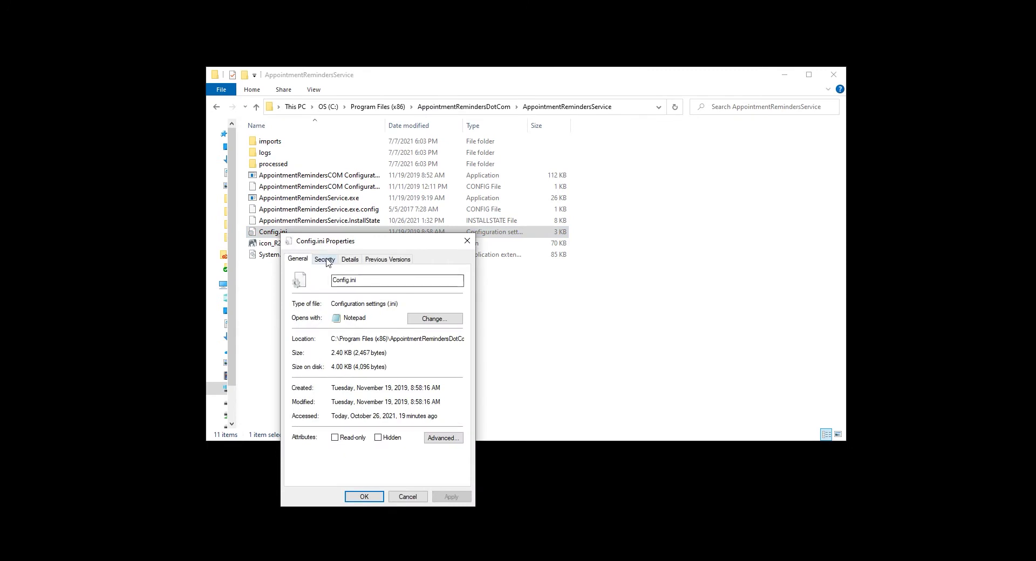
{"action": "left_click", "coordinate": [325, 260]}
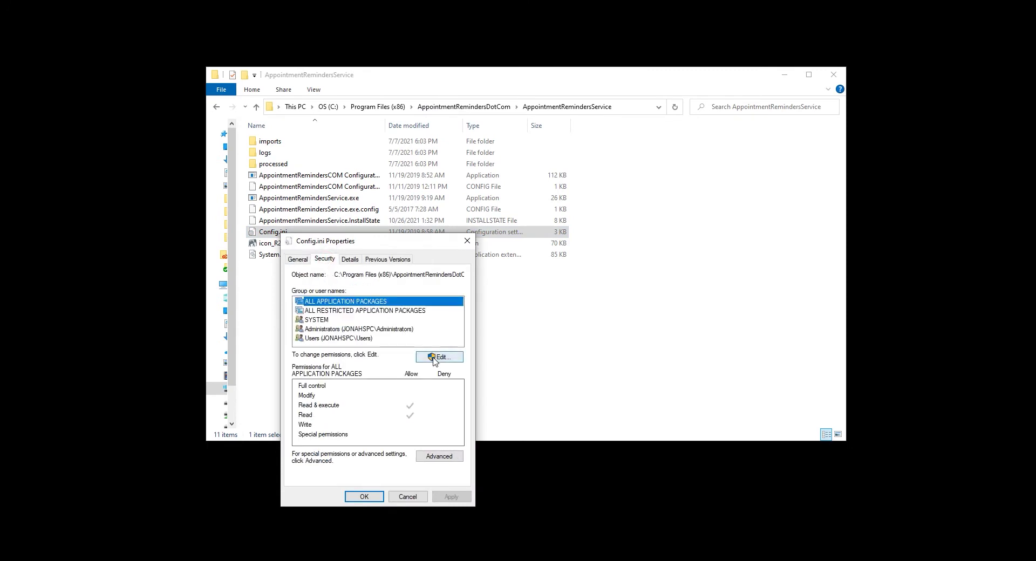
{"action": "left_click", "coordinate": [433, 358]}
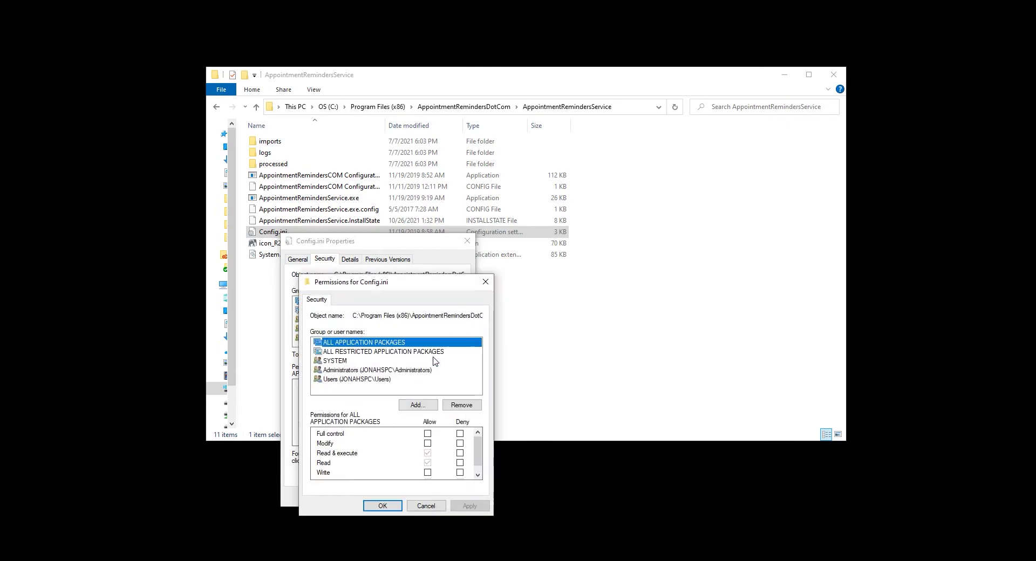
Add Everyone to Config.ini's permissions with Full control allowed, and apply.
{"action": "left_click", "coordinate": [419, 405]}
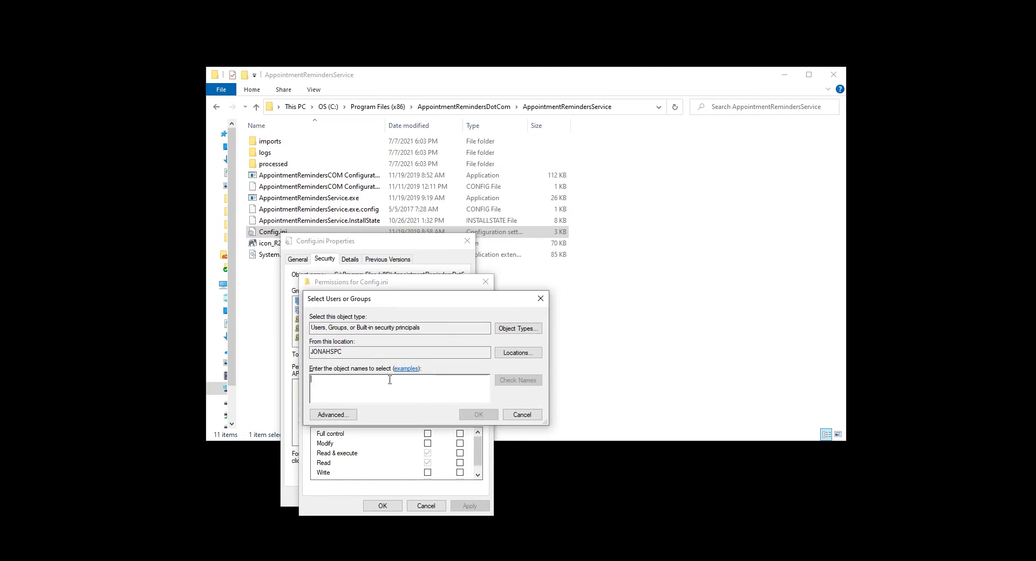
{"action": "type", "text": "Every"}
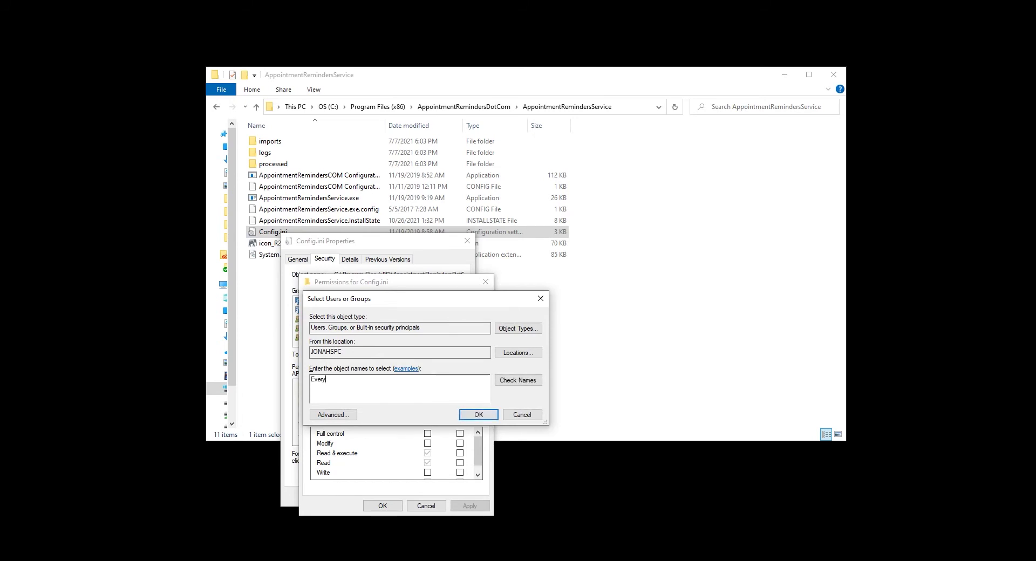
{"action": "type", "text": "one"}
{"action": "left_click", "coordinate": [480, 415]}
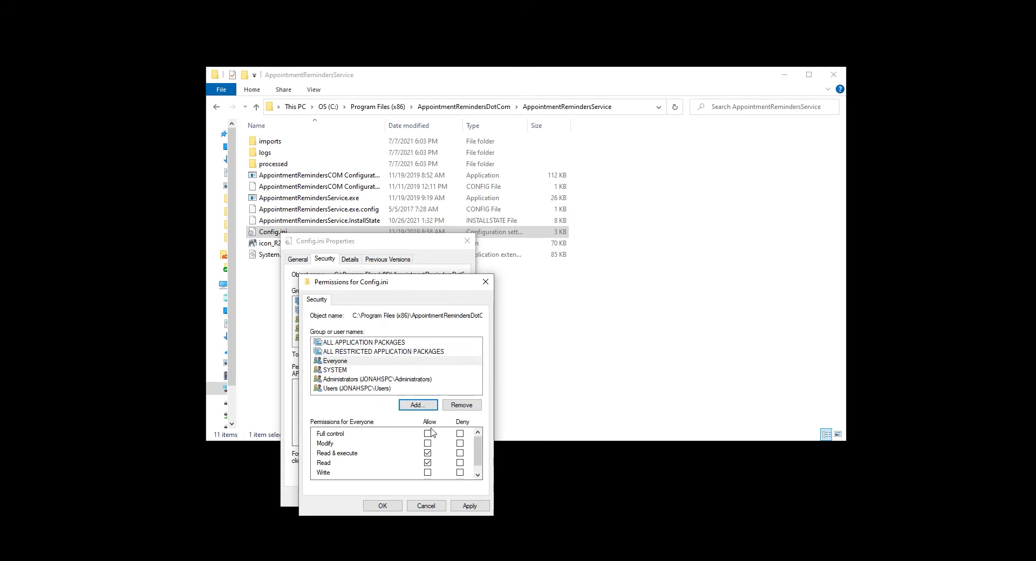
{"action": "left_click", "coordinate": [428, 472]}
{"action": "scroll", "coordinate": [481, 467], "scroll_direction": "down", "scroll_amount": 1}
{"action": "scroll", "coordinate": [446, 443], "scroll_direction": "up", "scroll_amount": 1}
{"action": "left_click", "coordinate": [427, 433]}
{"action": "left_click", "coordinate": [469, 506]}
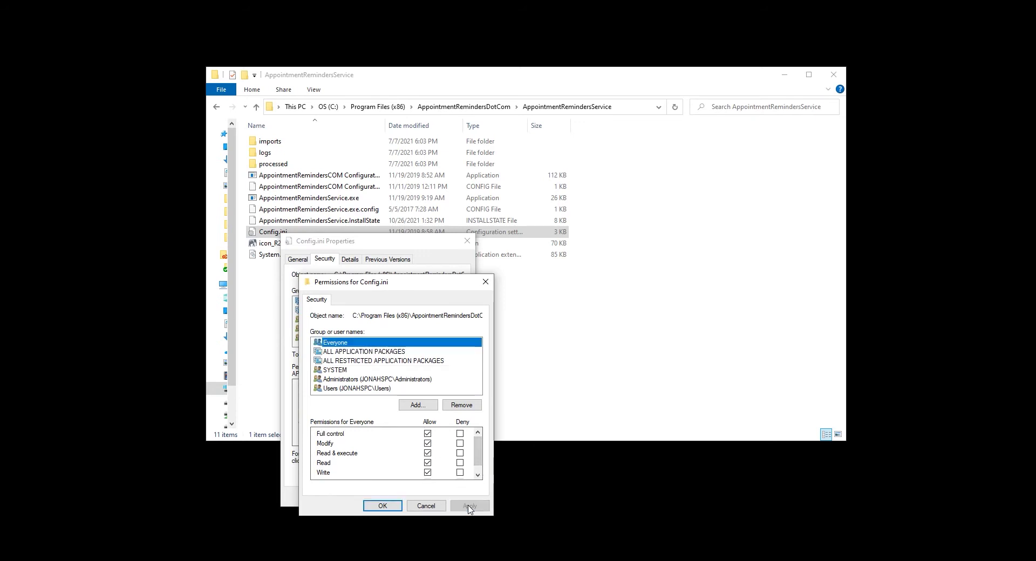
{"action": "left_click", "coordinate": [383, 507]}
{"action": "left_click", "coordinate": [379, 496]}
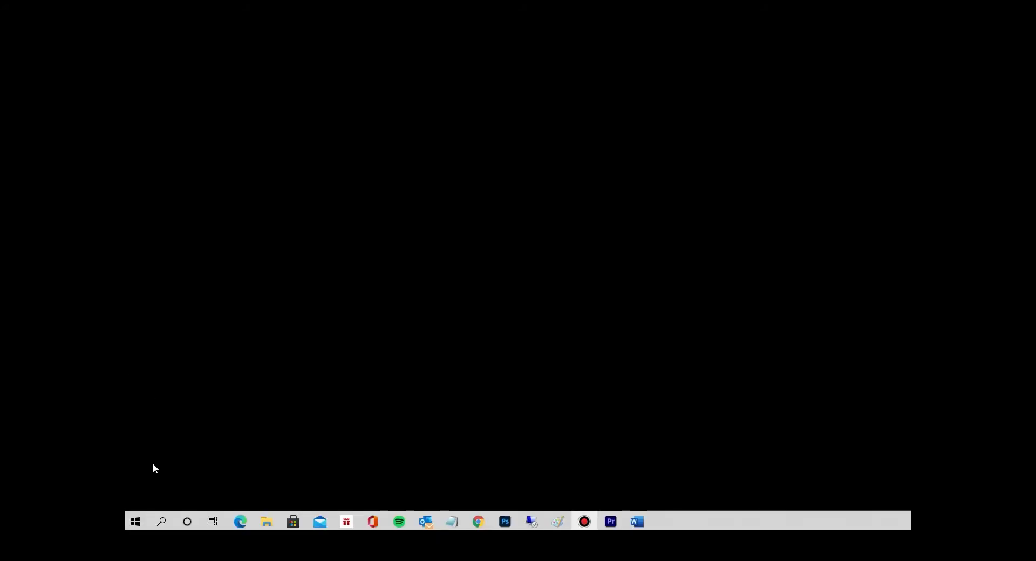
Launch AppointmentRemindersCOM Configuration from Start and load the service's Config.ini.
{"action": "left_click", "coordinate": [135, 525]}
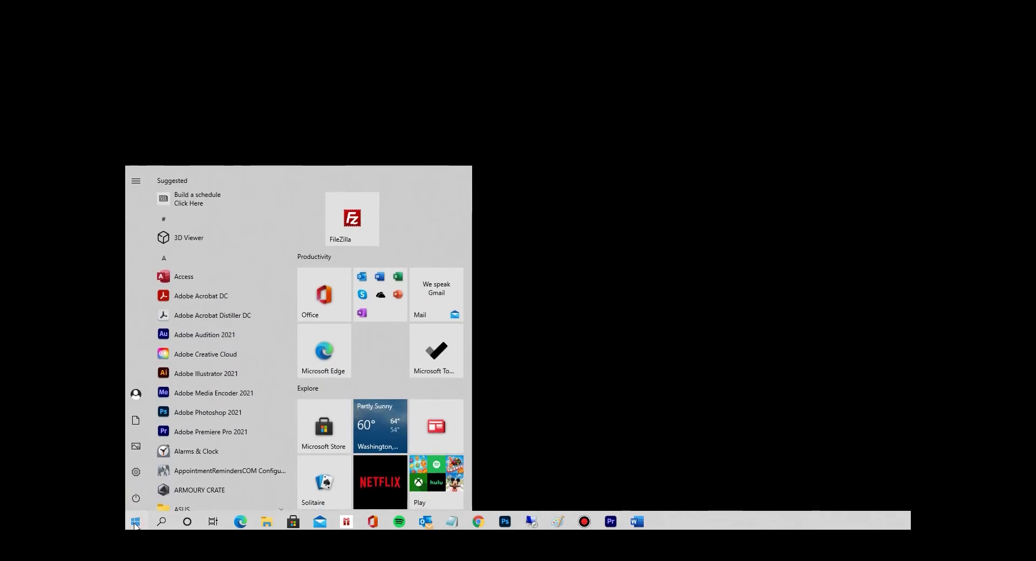
{"action": "left_click", "coordinate": [232, 472]}
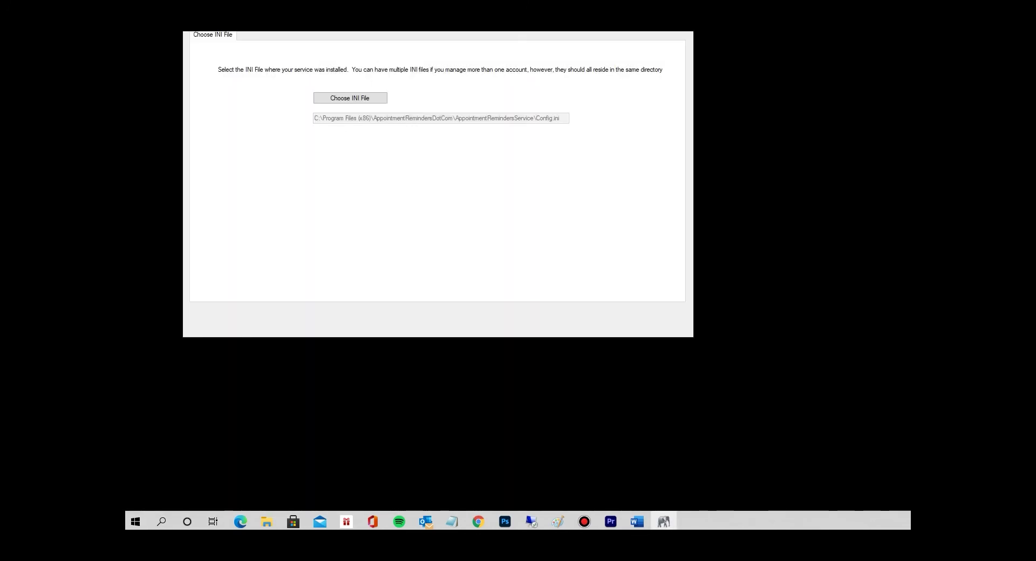
{"action": "left_click_drag", "start_coordinate": [385, 15], "coordinate": [435, 93]}
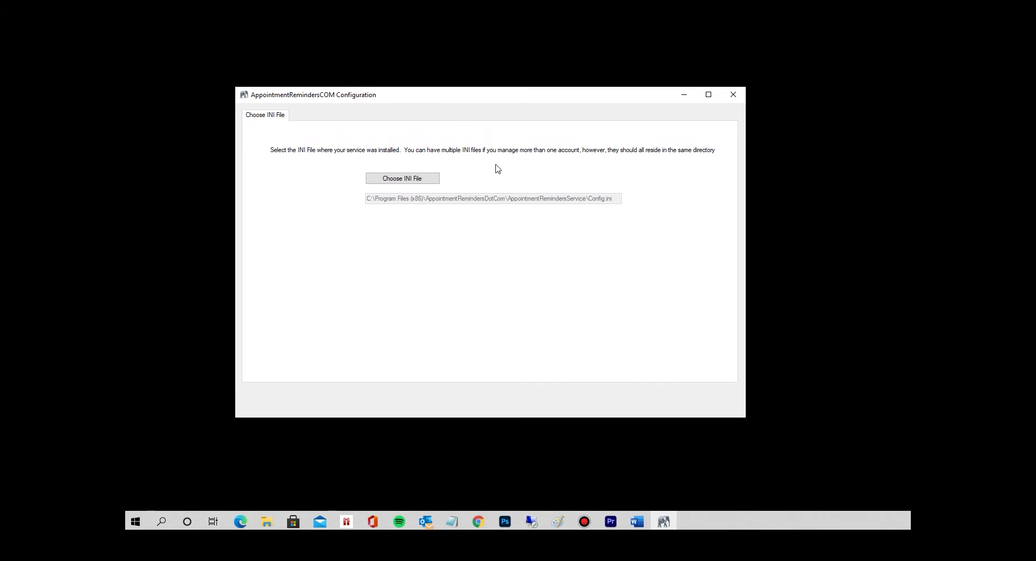
{"action": "left_click", "coordinate": [426, 181]}
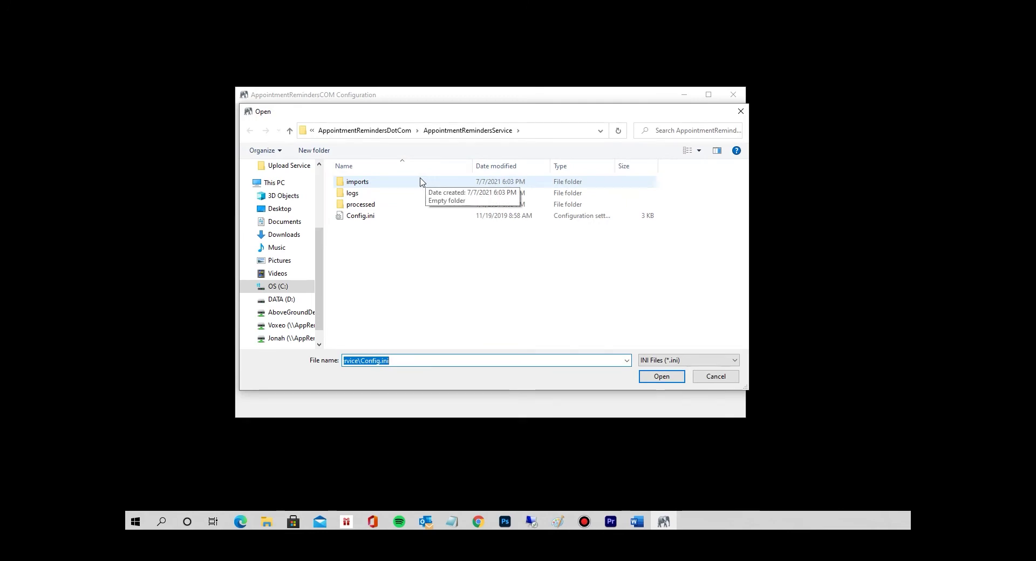
{"action": "left_click", "coordinate": [362, 215]}
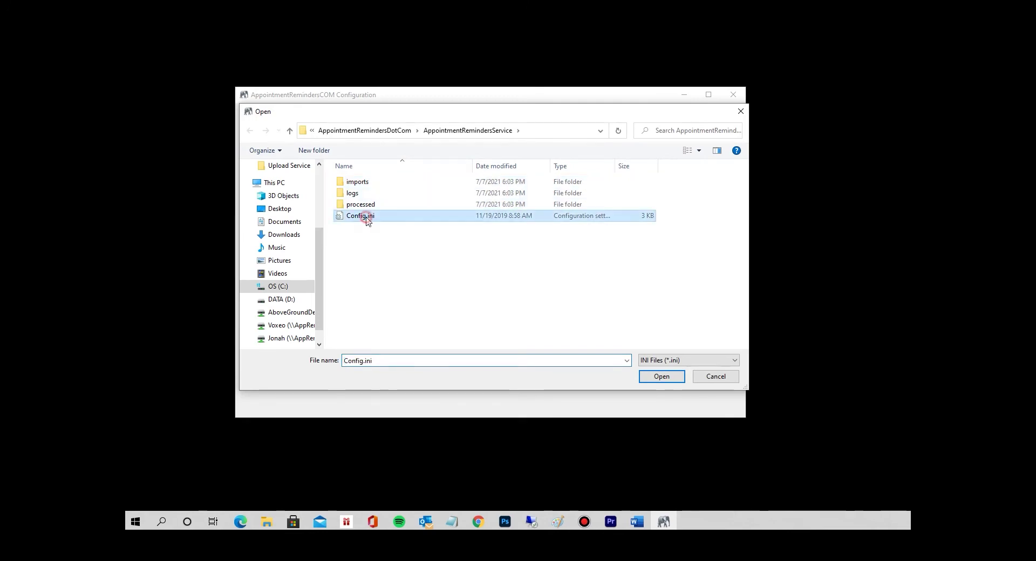
{"action": "left_click", "coordinate": [661, 376]}
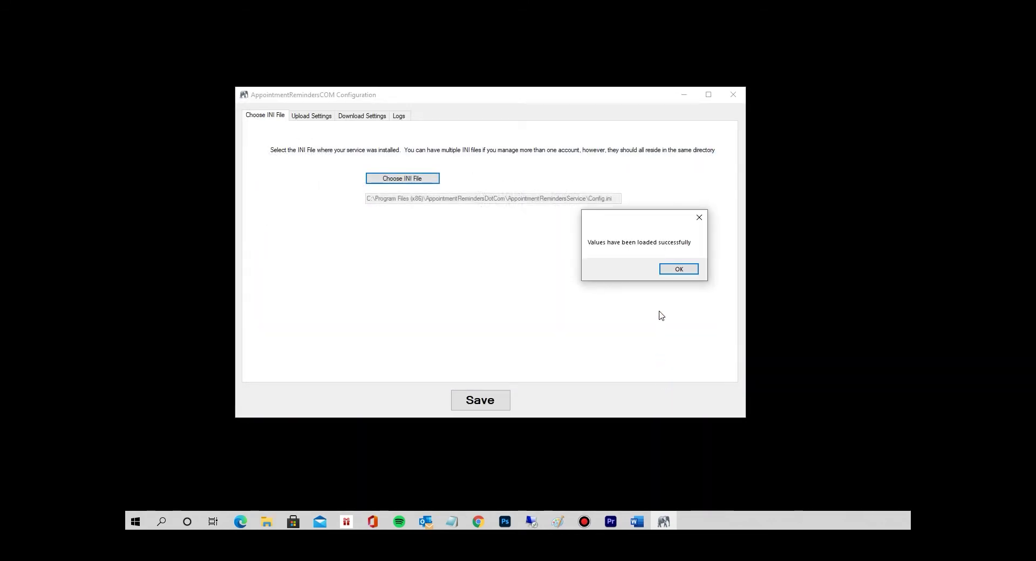
{"action": "left_click", "coordinate": [679, 270]}
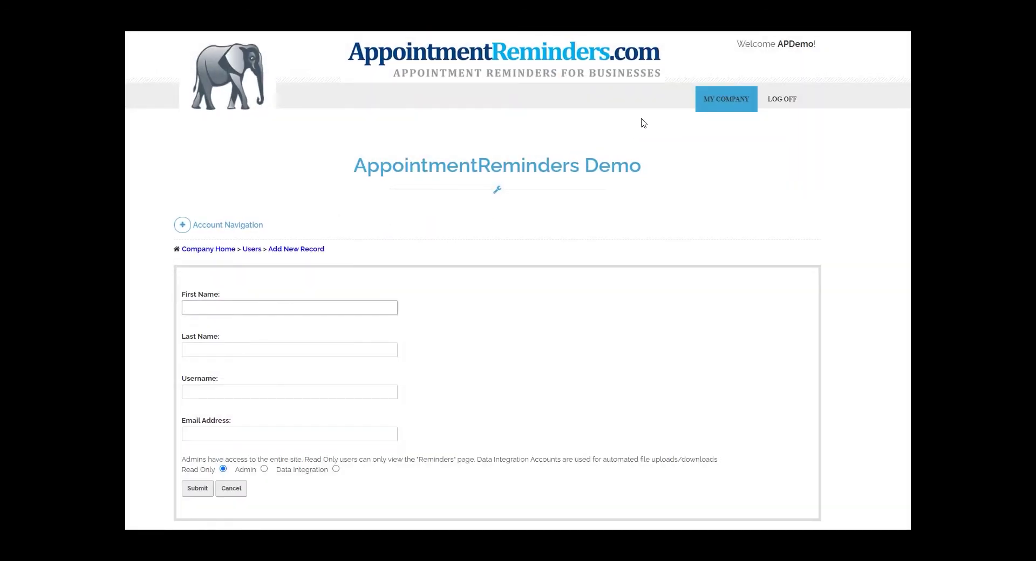
Add a new user record and enter the user's first name, last name and username.
{"action": "mouse_move", "coordinate": [731, 107]}
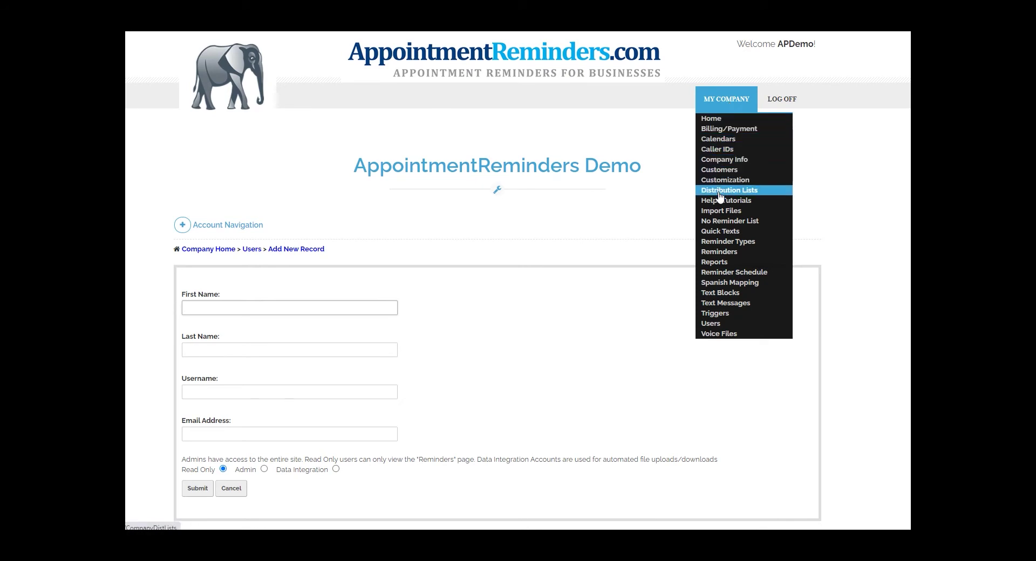
{"action": "left_click", "coordinate": [712, 324]}
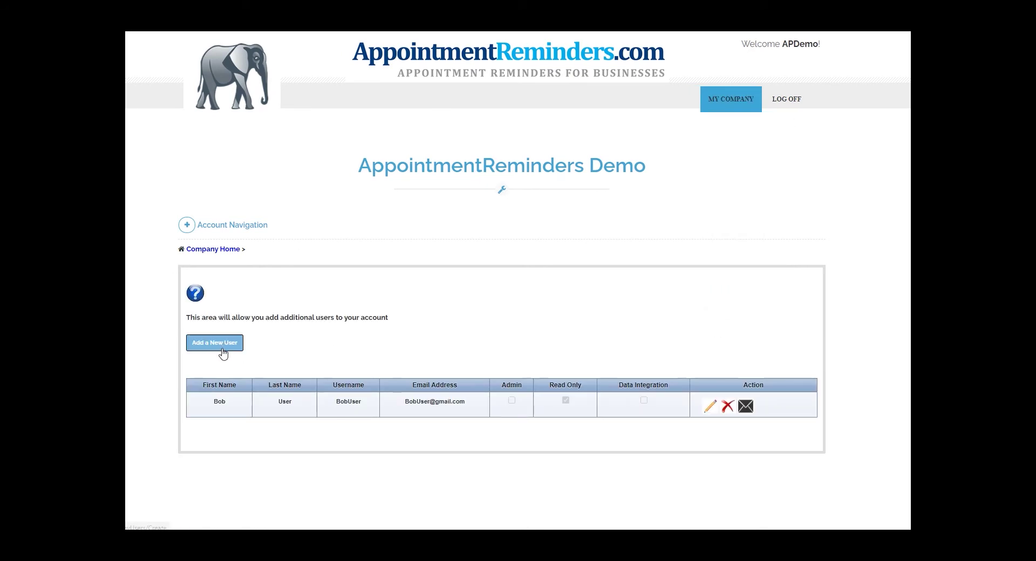
{"action": "left_click", "coordinate": [218, 346]}
{"action": "left_click", "coordinate": [224, 309]}
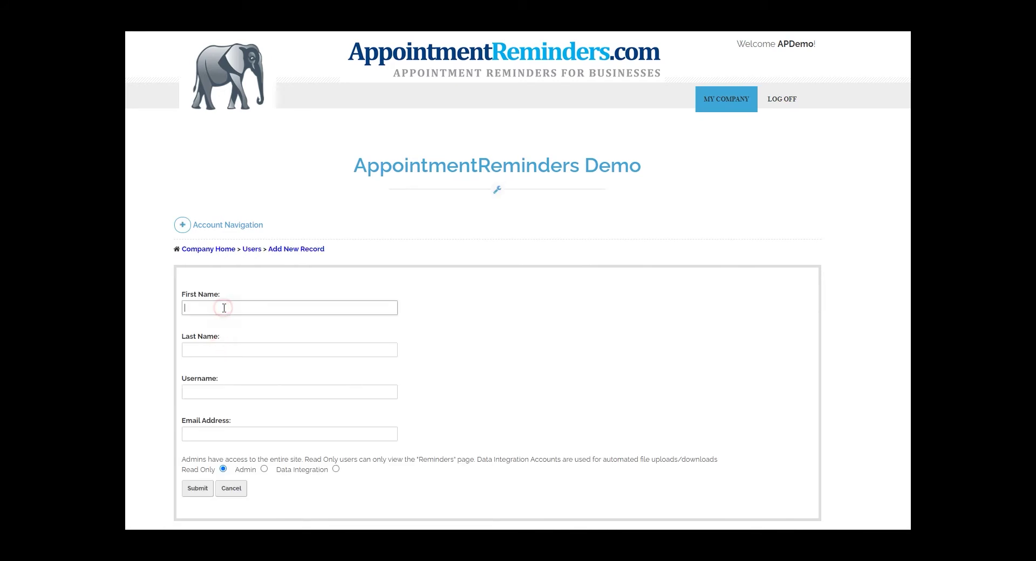
{"action": "type", "text": "Bob"}
{"action": "key", "text": "Tab"}
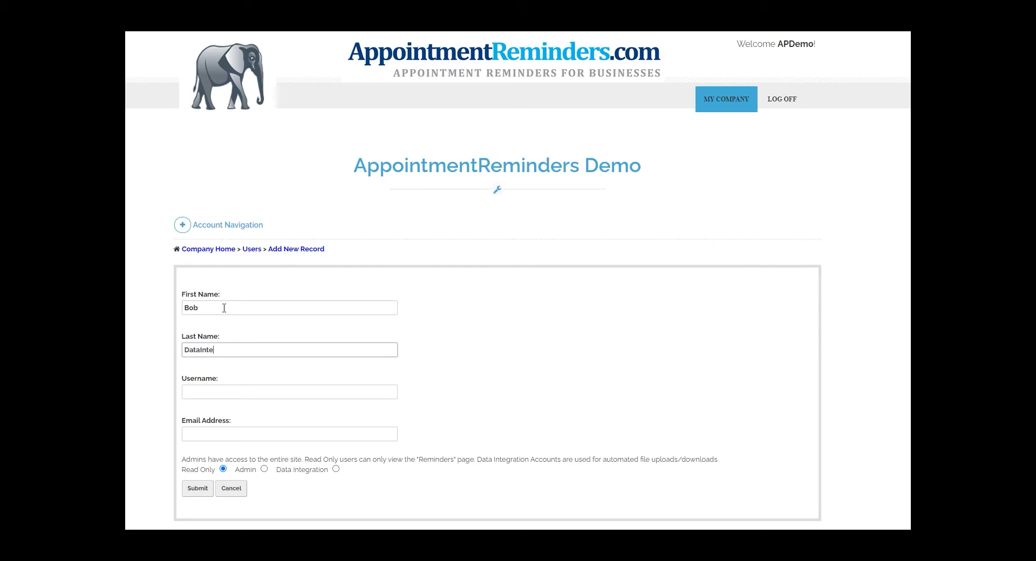
{"action": "type", "text": "DataIntegrator"}
{"action": "left_click", "coordinate": [228, 392]}
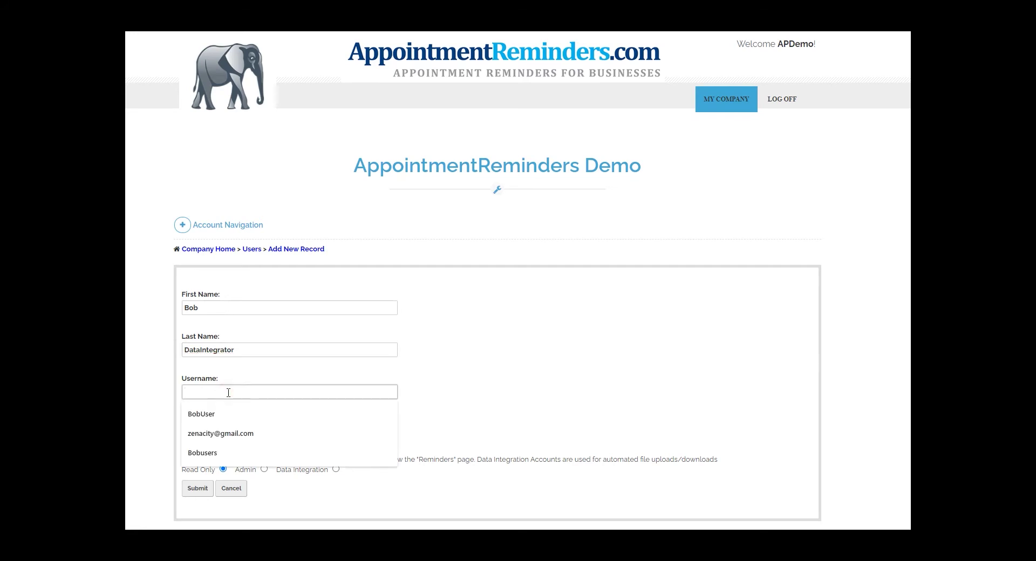
{"action": "type", "text": "BobDataIntegrator"}
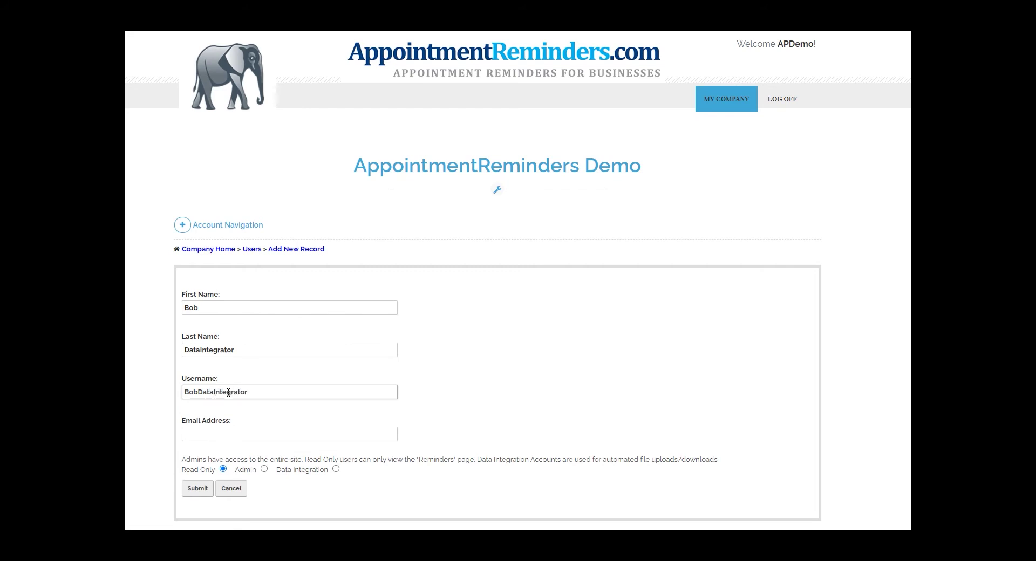
Fill in the user's e-mail from autofill, choose Data Integration access, and submit.
{"action": "key", "text": "Tab"}
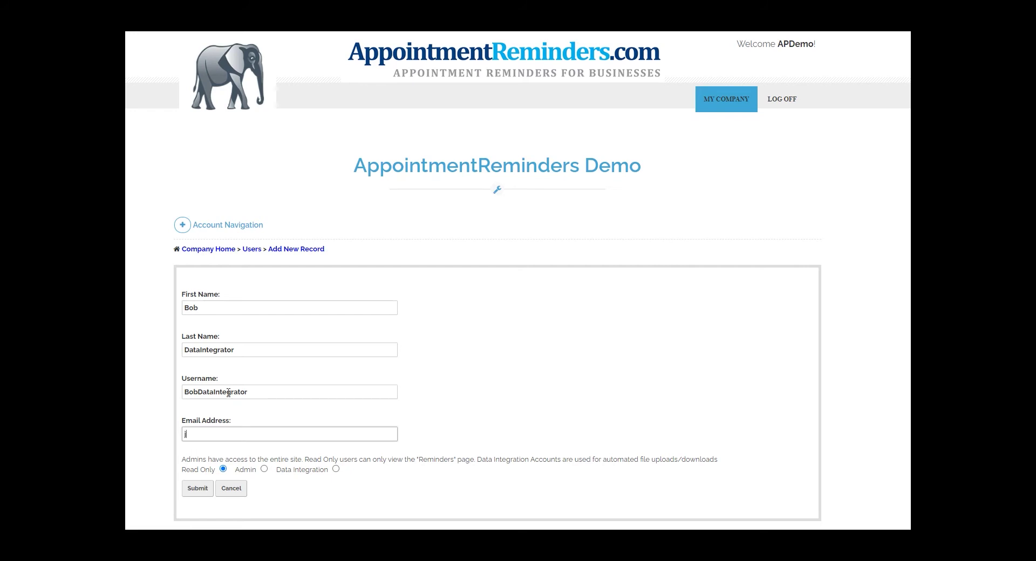
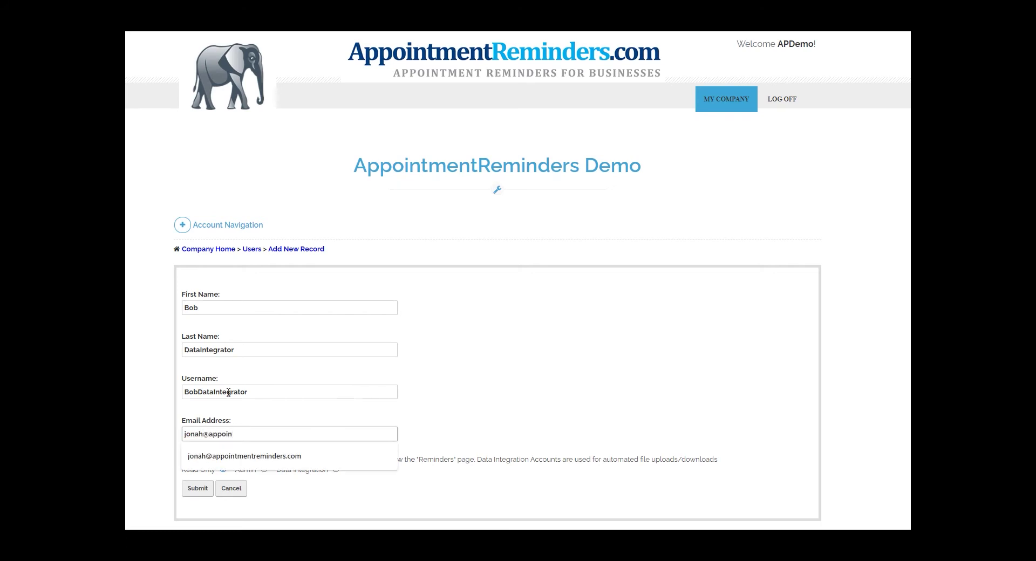
{"action": "key", "text": "Down"}
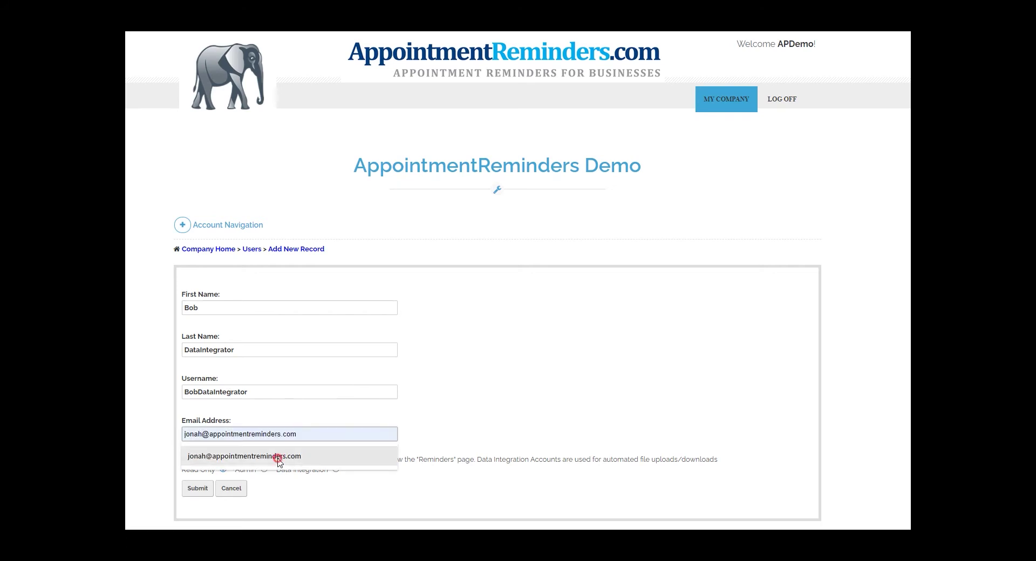
{"action": "left_click", "coordinate": [278, 457]}
{"action": "left_click", "coordinate": [336, 469]}
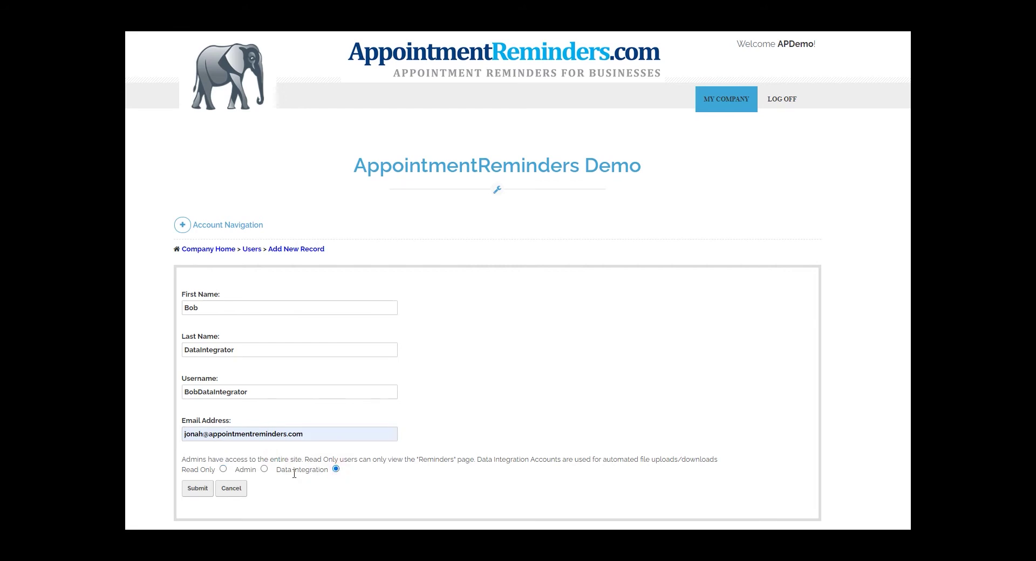
{"action": "left_click", "coordinate": [204, 490]}
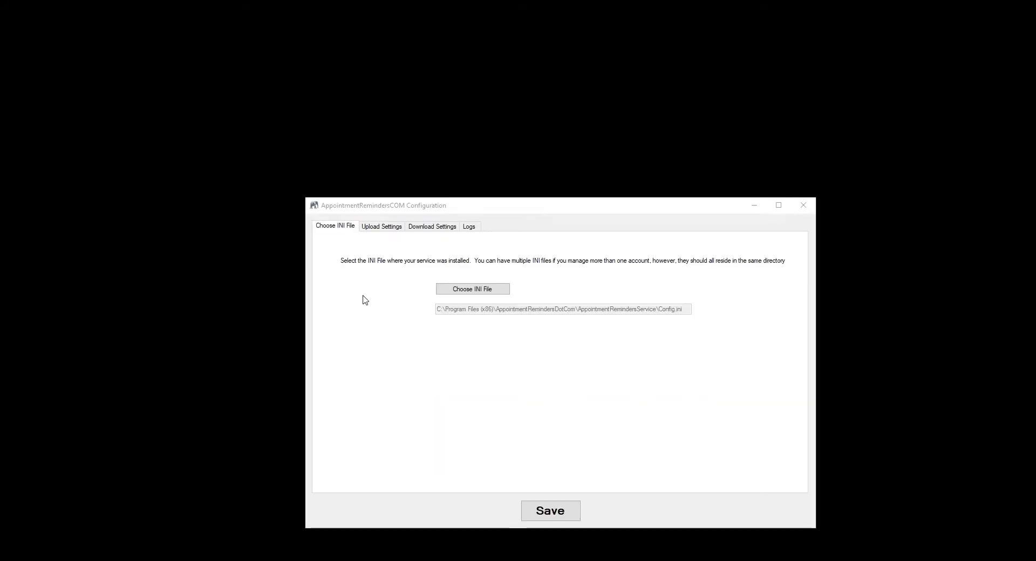
In Upload Settings, set Use Custom Processing to False and enter the integration user's username and password.
{"action": "left_click", "coordinate": [383, 227]}
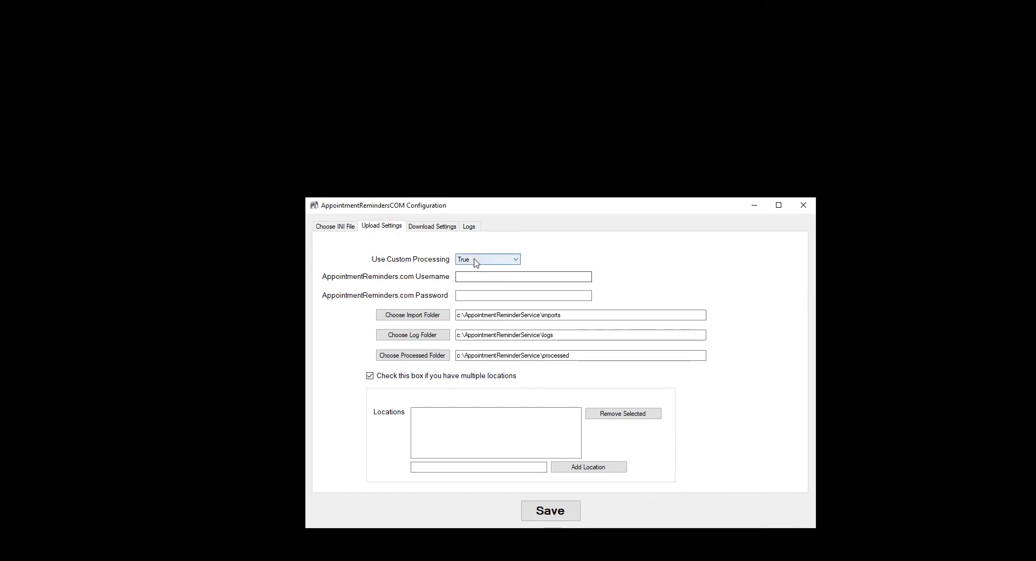
{"action": "left_click", "coordinate": [480, 260]}
{"action": "left_click", "coordinate": [474, 270]}
{"action": "left_click", "coordinate": [476, 274]}
{"action": "type", "text": "BobDataIntegrator"}
{"action": "left_click", "coordinate": [488, 295]}
{"action": "type", "text": "*********"}
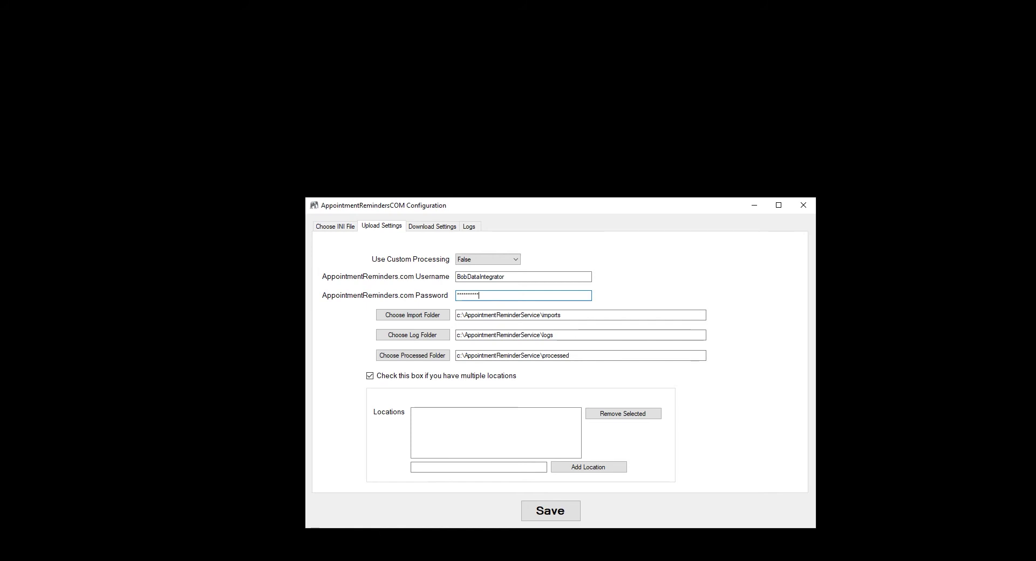
{"action": "left_click", "coordinate": [183, 337]}
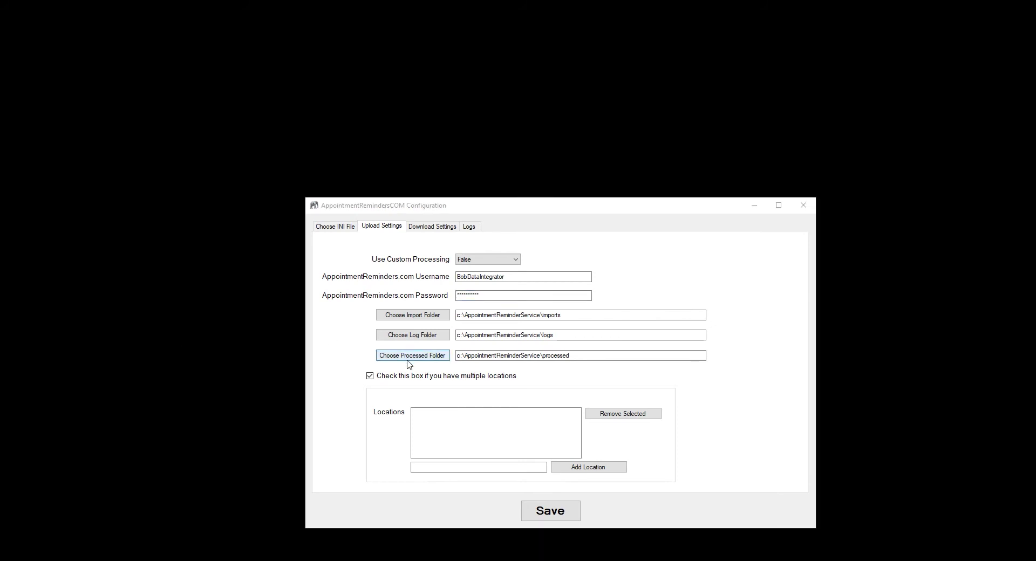
Enable multiple locations and add EastOffice and WestOffice to the locations list.
{"action": "left_click", "coordinate": [370, 377]}
{"action": "left_click", "coordinate": [370, 376]}
{"action": "left_click", "coordinate": [460, 466]}
{"action": "left_click", "coordinate": [460, 466]}
{"action": "type", "text": "EastOffice"}
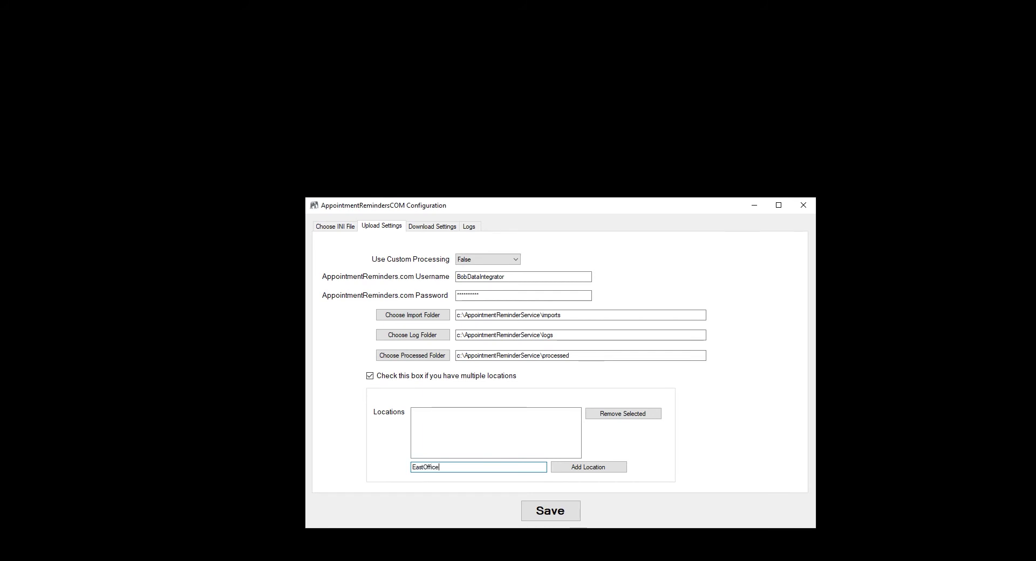
{"action": "left_click", "coordinate": [586, 467]}
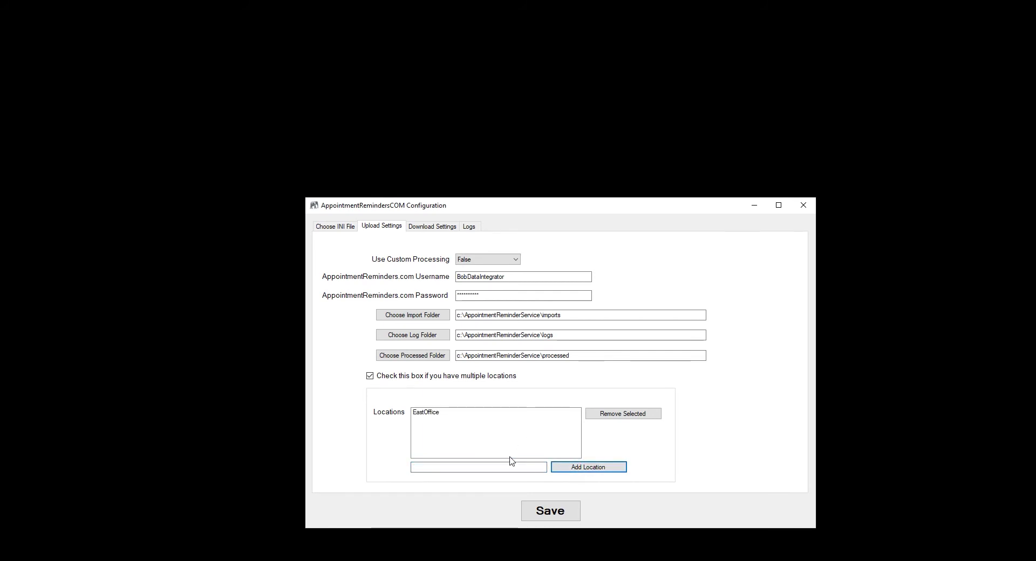
{"action": "left_click", "coordinate": [444, 468]}
{"action": "type", "text": "Wes"}
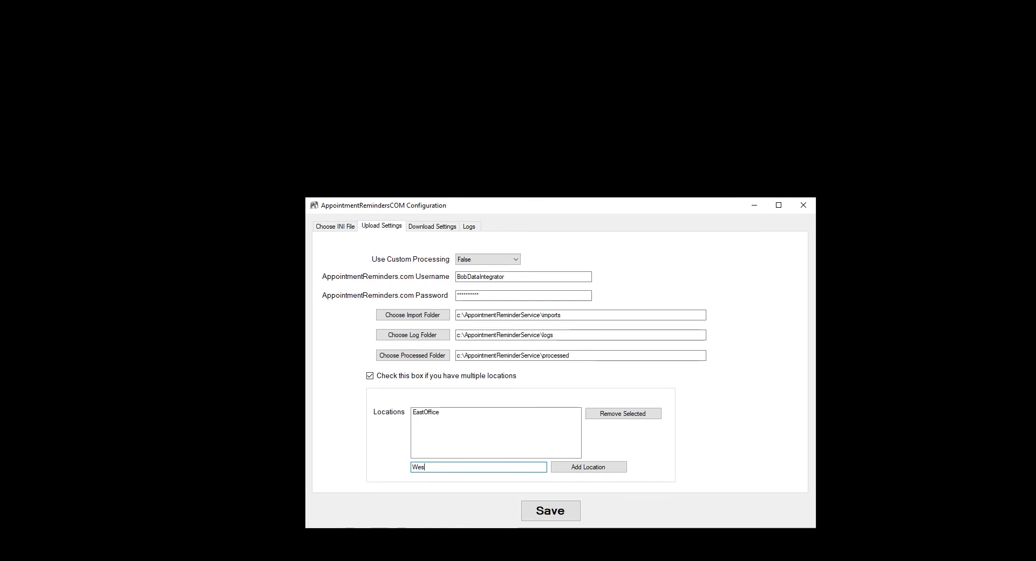
{"action": "type", "text": "tOffice"}
{"action": "left_click", "coordinate": [575, 467]}
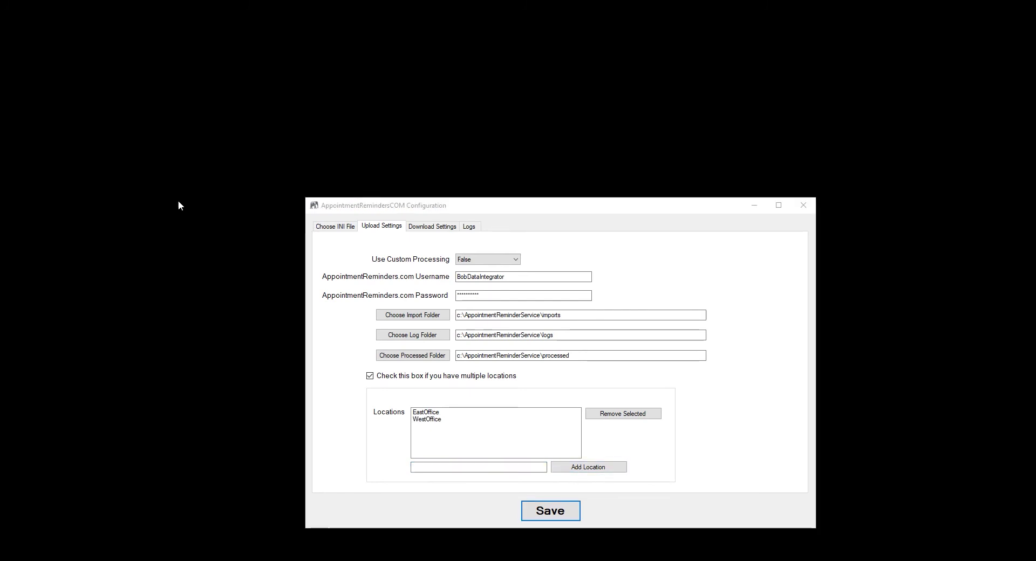
{"action": "left_click", "coordinate": [429, 231]}
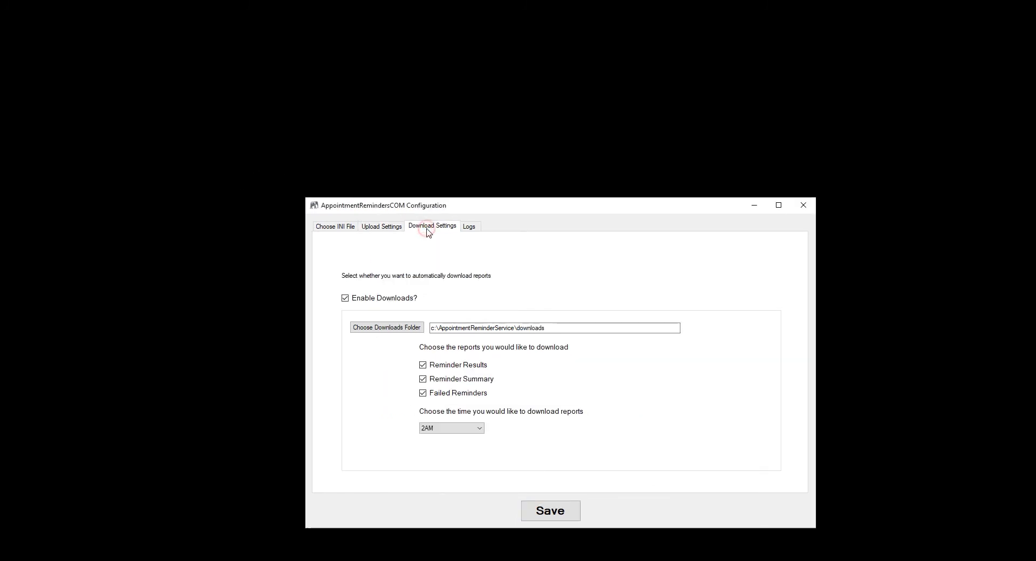
Keep downloads and all three reports enabled, set the download time to 3AM, and save.
{"action": "left_click", "coordinate": [345, 298]}
{"action": "left_click", "coordinate": [346, 299]}
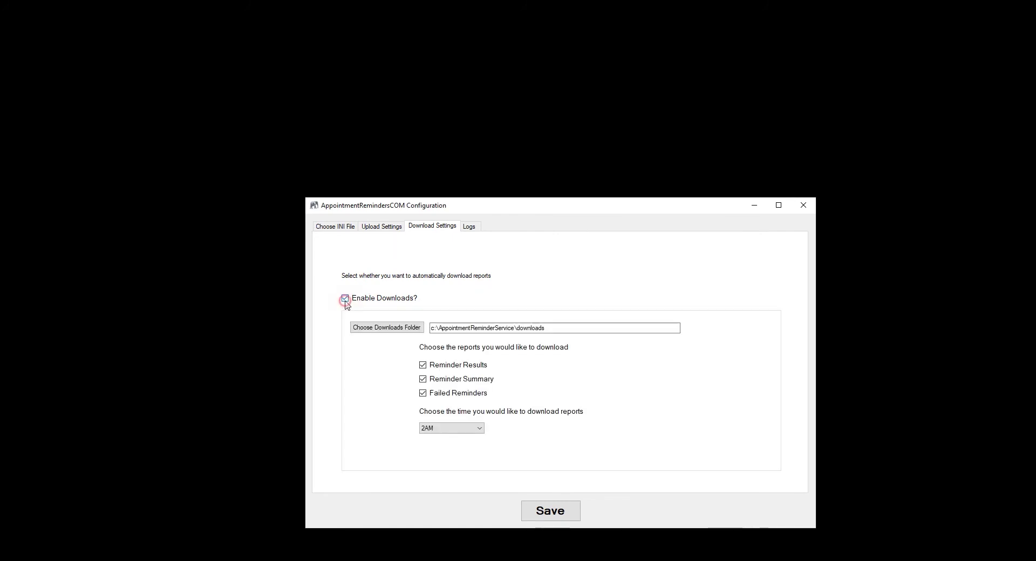
{"action": "left_click_drag", "start_coordinate": [555, 329], "coordinate": [430, 329]}
{"action": "left_click", "coordinate": [423, 365]}
{"action": "left_click", "coordinate": [424, 366]}
{"action": "left_click", "coordinate": [439, 429]}
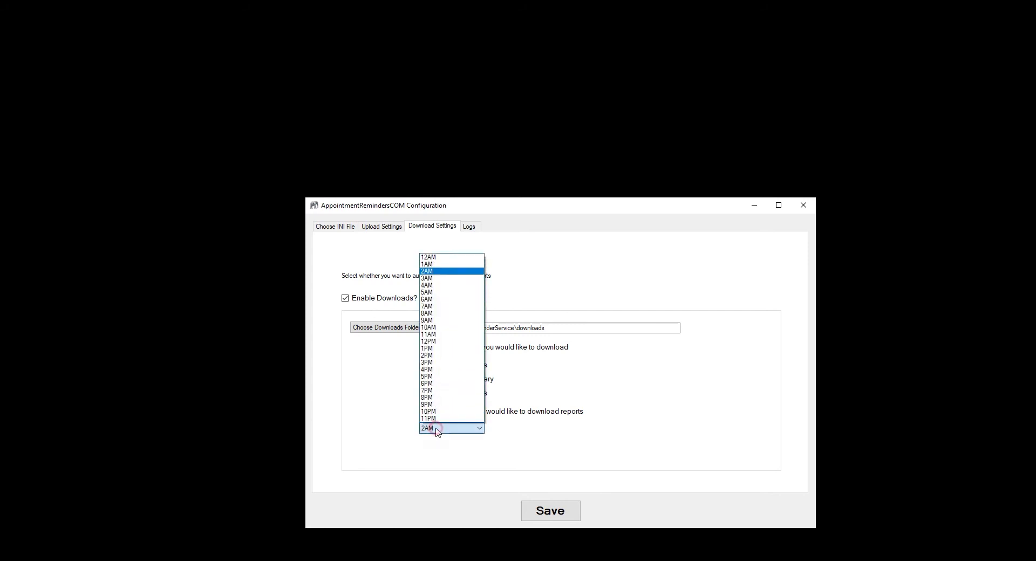
{"action": "left_click", "coordinate": [427, 278]}
{"action": "left_click", "coordinate": [551, 511]}
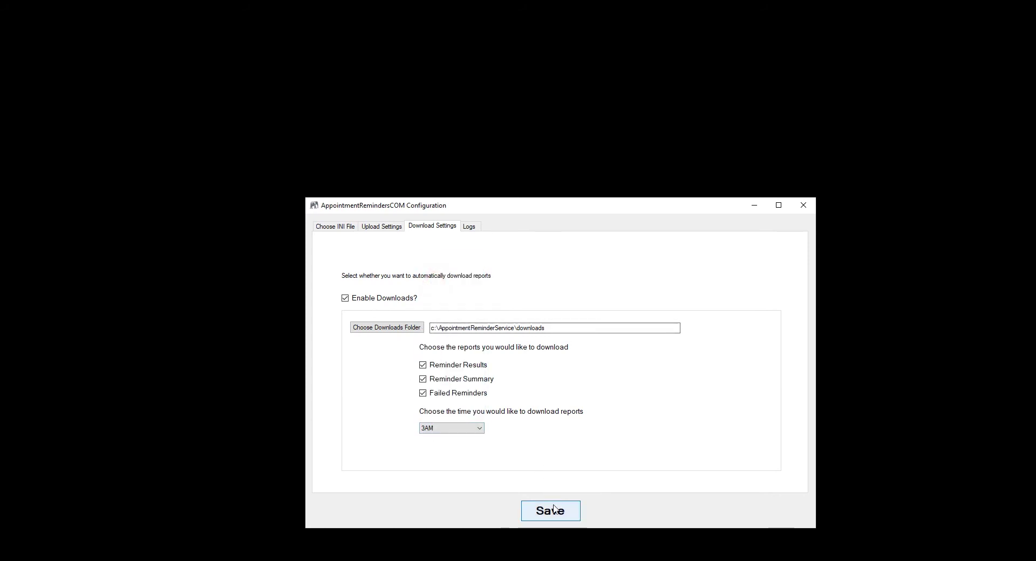
{"action": "left_click", "coordinate": [531, 328]}
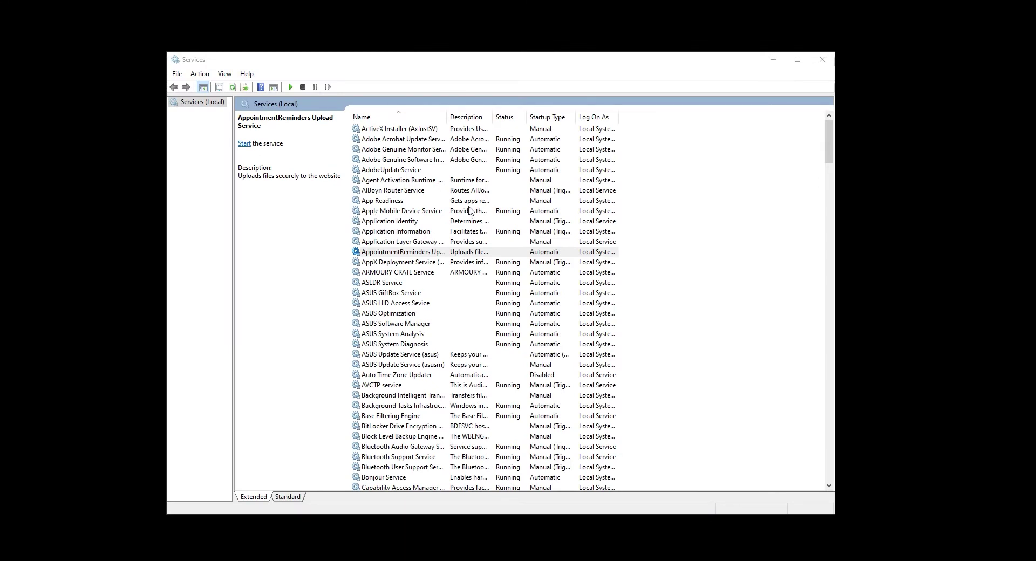
Start the AppointmentReminders Upload Service from the Services list.
{"action": "left_click_drag", "start_coordinate": [446, 116], "coordinate": [499, 121]}
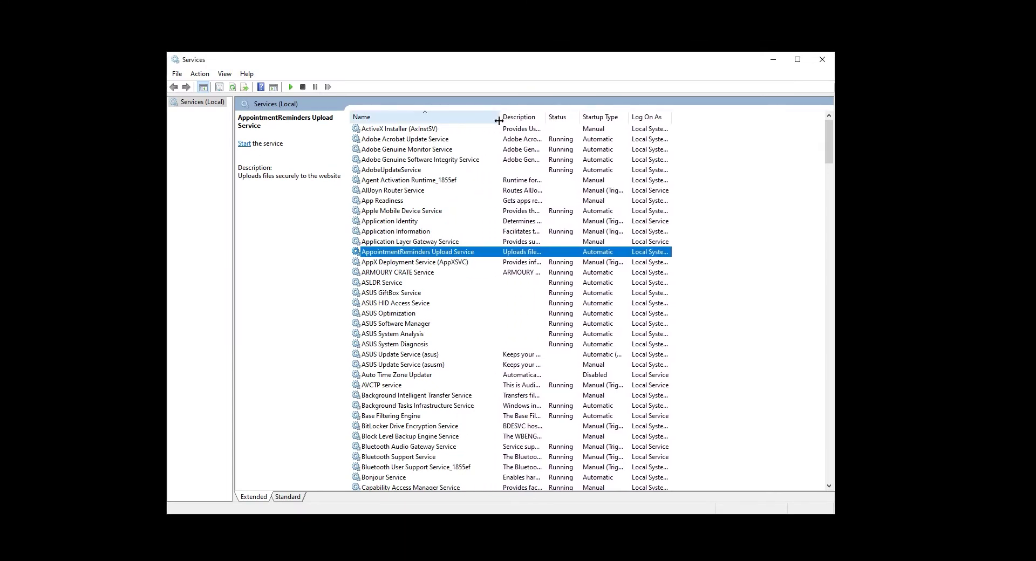
{"action": "right_click", "coordinate": [437, 253]}
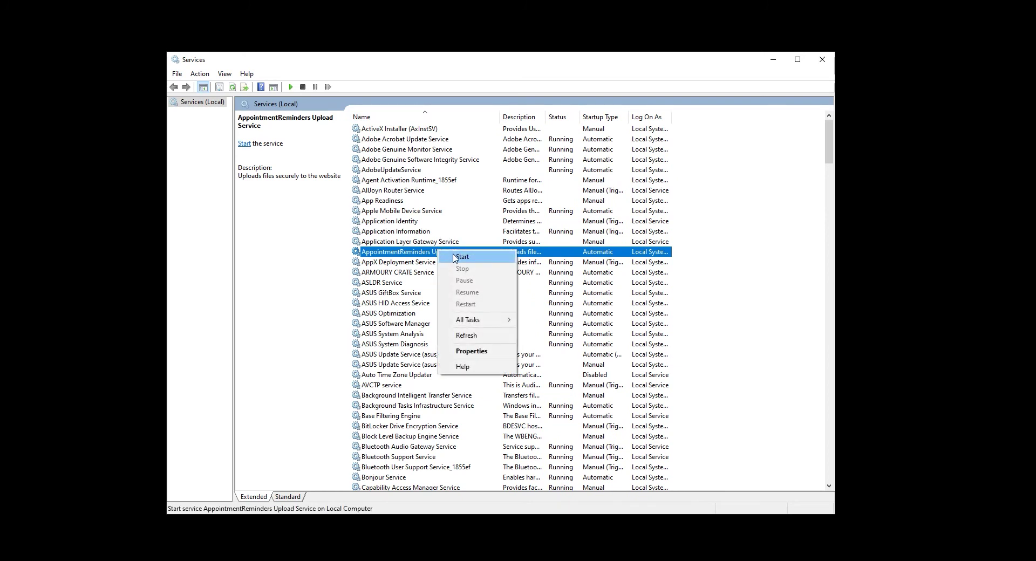
{"action": "left_click", "coordinate": [462, 257]}
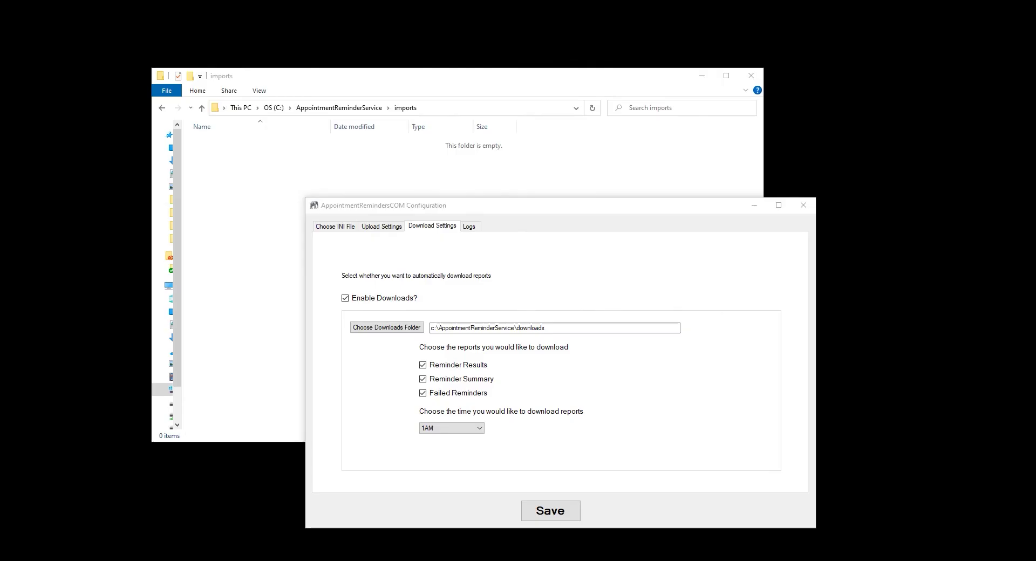
Paste ImportFileTemplate-AppointmentInfo.csv into the C:\AppointmentReminderService\imports folder.
{"action": "left_click", "coordinate": [417, 167]}
{"action": "right_click", "coordinate": [415, 169]}
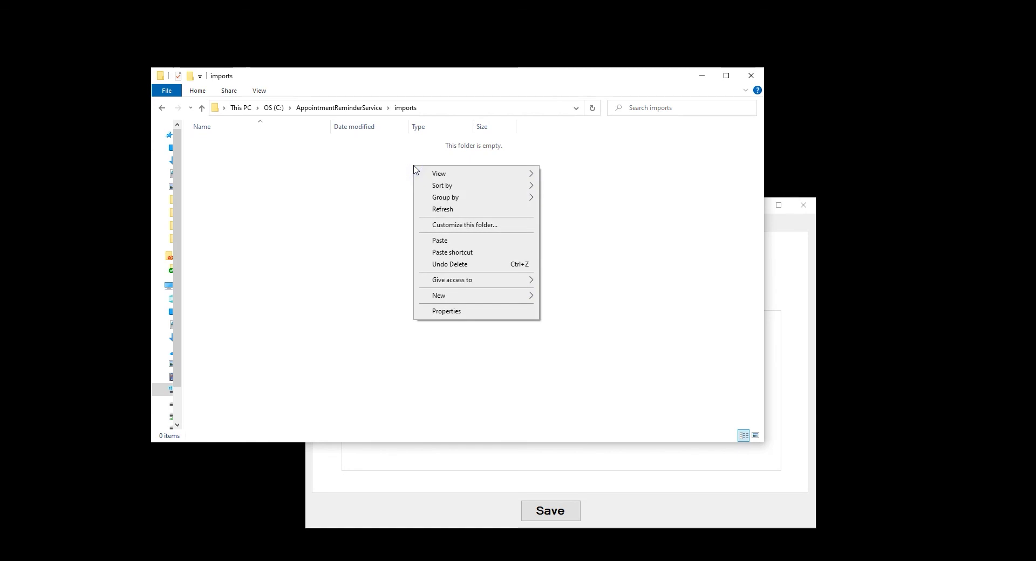
{"action": "left_click", "coordinate": [440, 240]}
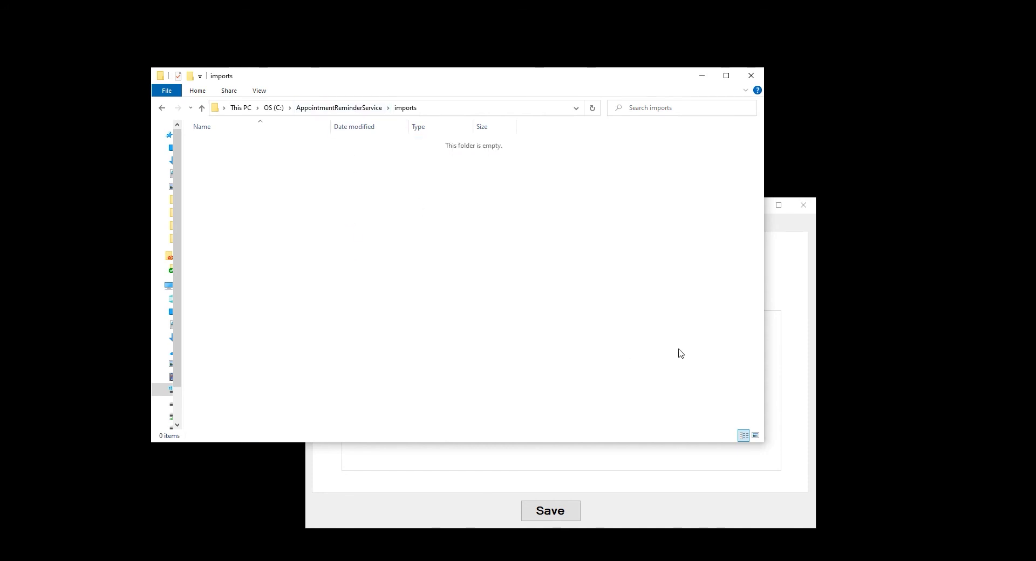
Load Log_10_26_2021.Log on the Logs tab and highlight its Successful upload entry.
{"action": "left_click", "coordinate": [790, 263]}
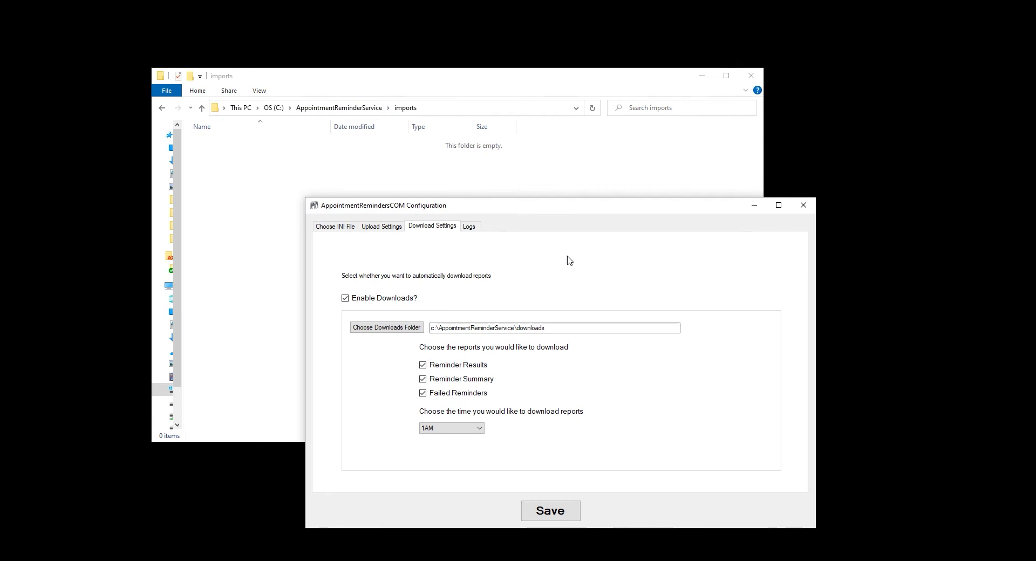
{"action": "left_click", "coordinate": [470, 227]}
{"action": "left_click", "coordinate": [359, 245]}
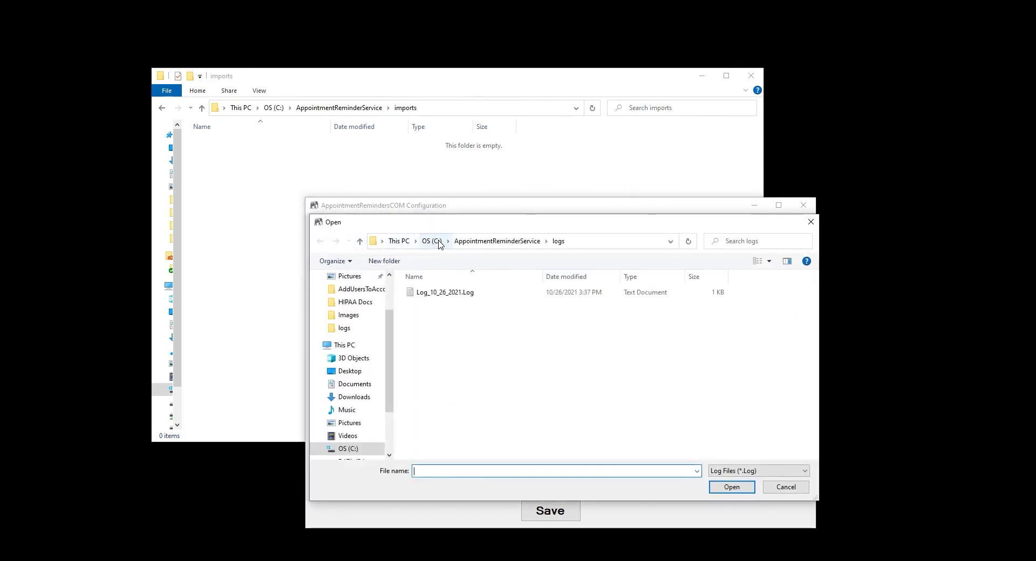
{"action": "left_click", "coordinate": [450, 293]}
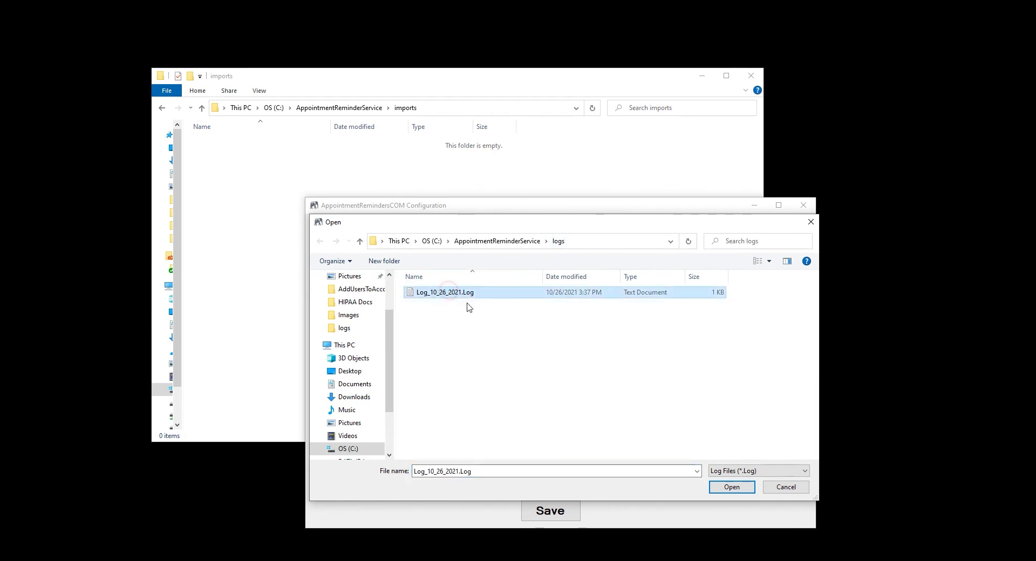
{"action": "left_click", "coordinate": [728, 488]}
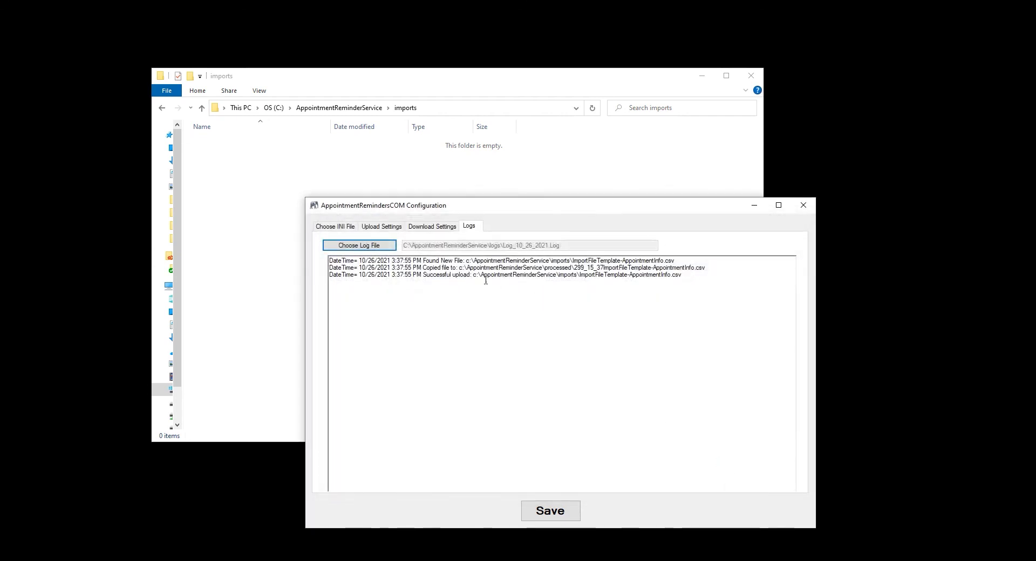
{"action": "left_click_drag", "start_coordinate": [413, 275], "coordinate": [571, 280]}
{"action": "left_click_drag", "start_coordinate": [683, 275], "coordinate": [423, 274]}
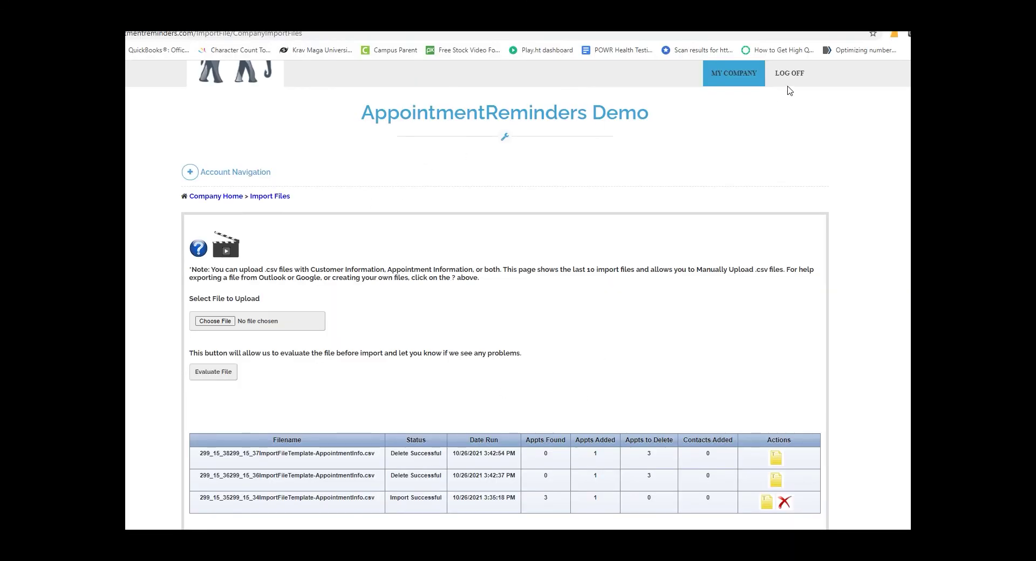
On the Import Files page, open the File Details of the Import Successful row.
{"action": "mouse_move", "coordinate": [753, 81]}
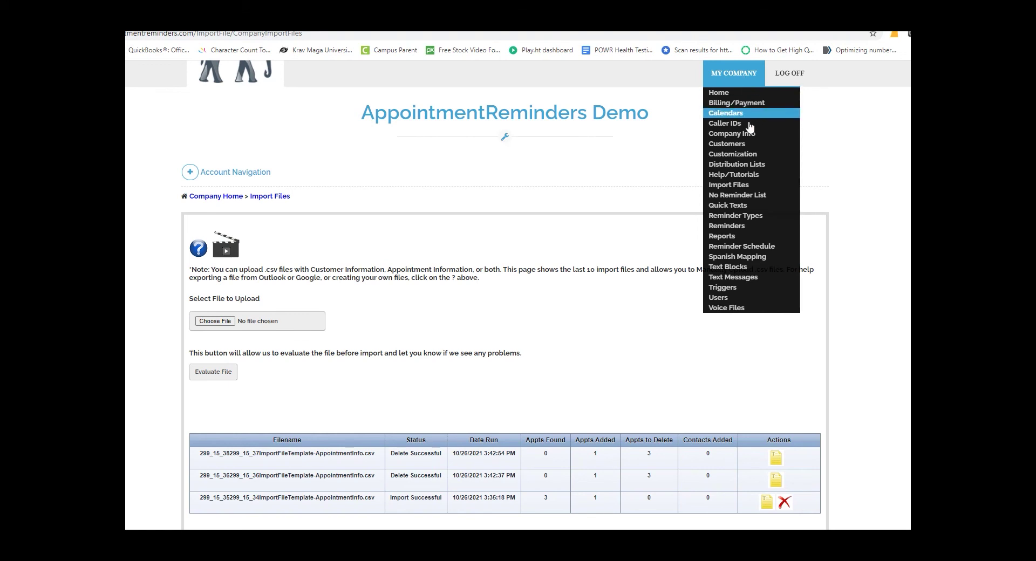
{"action": "left_click", "coordinate": [745, 186]}
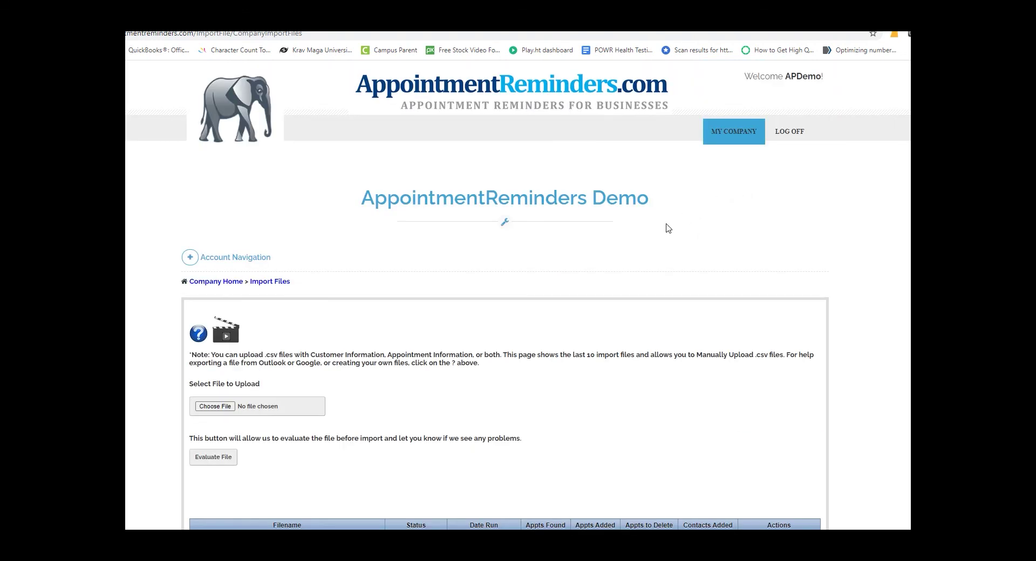
{"action": "scroll", "coordinate": [656, 372], "scroll_direction": "down", "scroll_amount": 2}
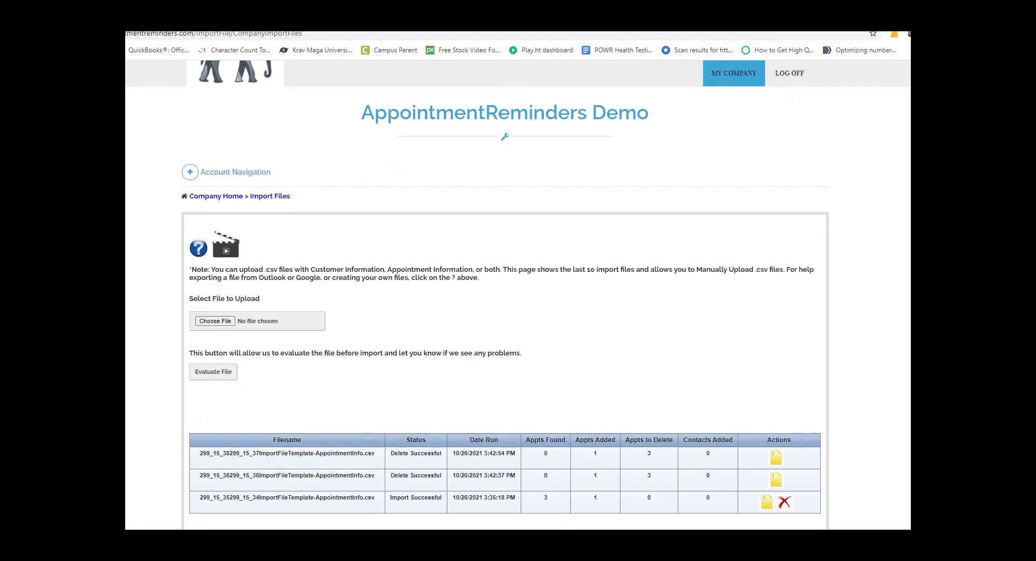
{"action": "left_click_drag", "start_coordinate": [200, 496], "coordinate": [718, 505]}
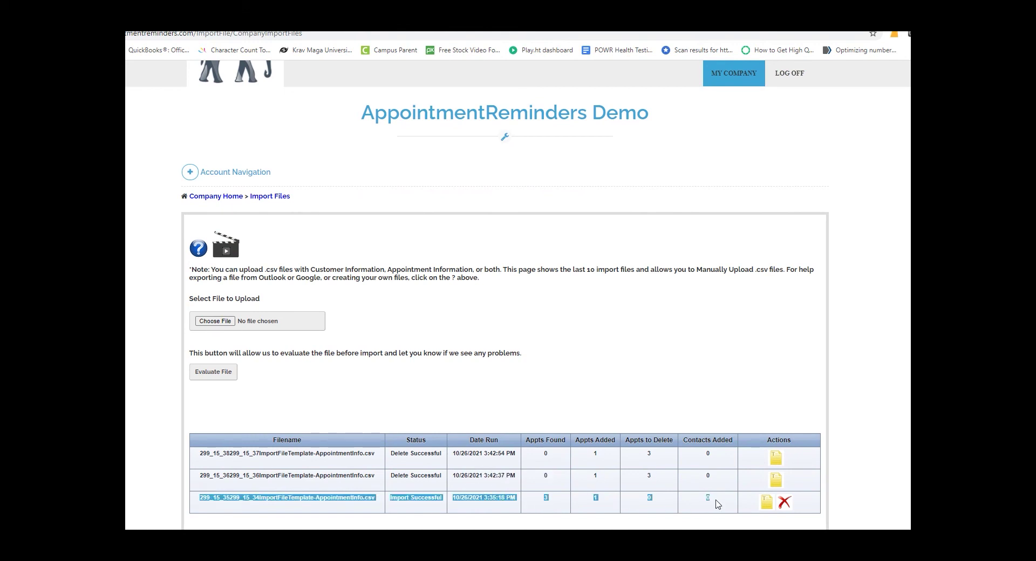
{"action": "left_click", "coordinate": [764, 504]}
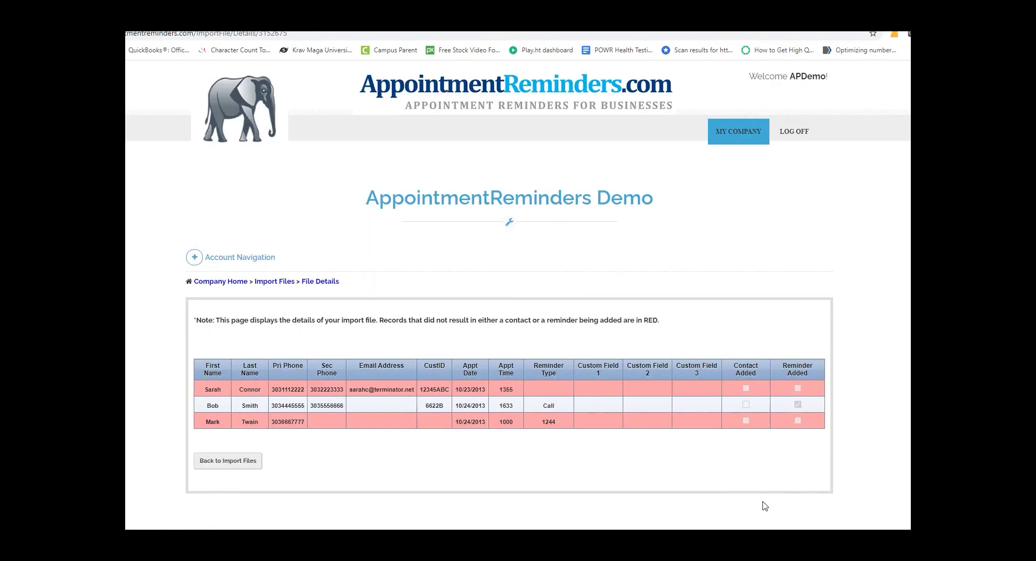